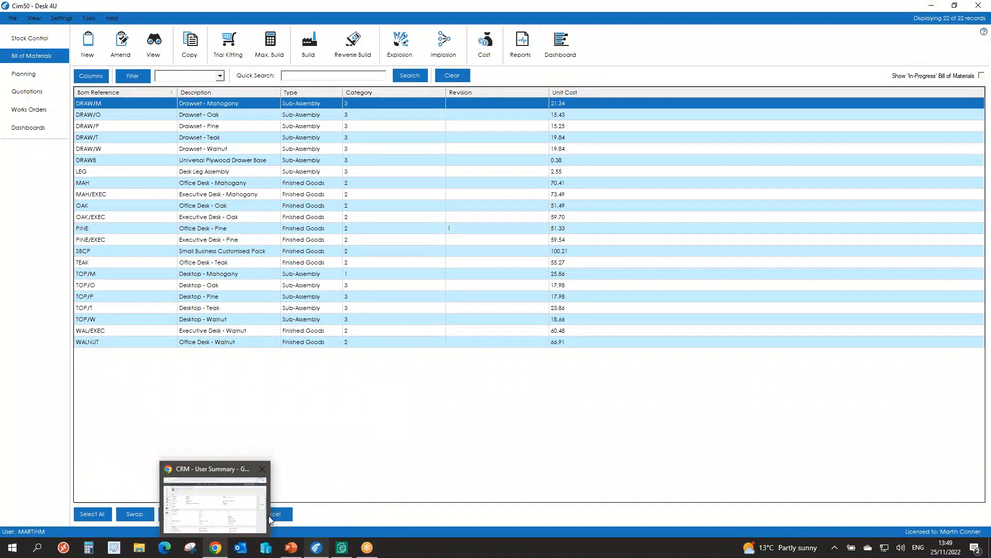
Step: Open the OAK office desk bill of materials for amendment and reposition its window clear of the list
left_click(82, 207)
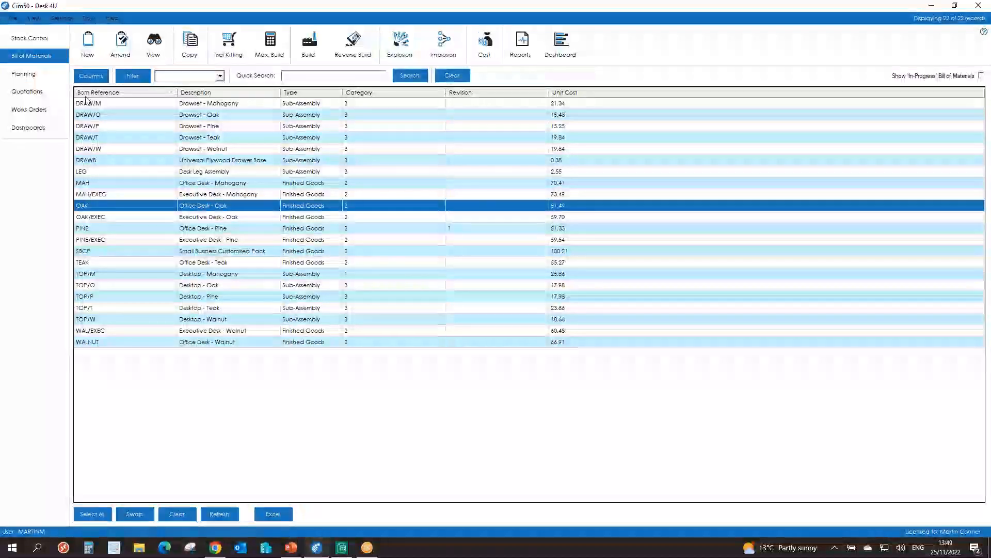
left_click(116, 48)
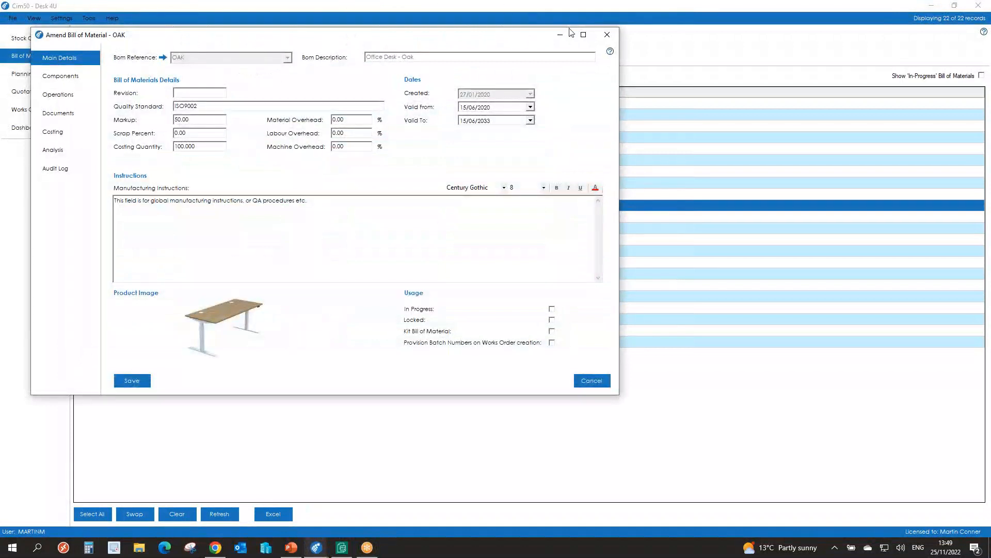
left_click_drag(325, 39, 431, 64)
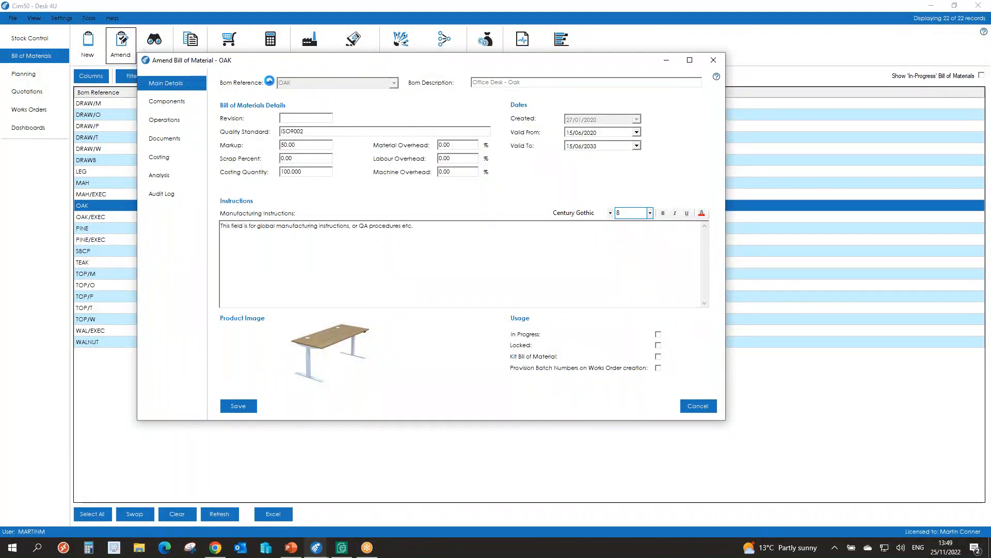
Step: Review the MRP settings in the stock record linked to the OAK bill of materials, and close the record without saving
left_click(269, 81)
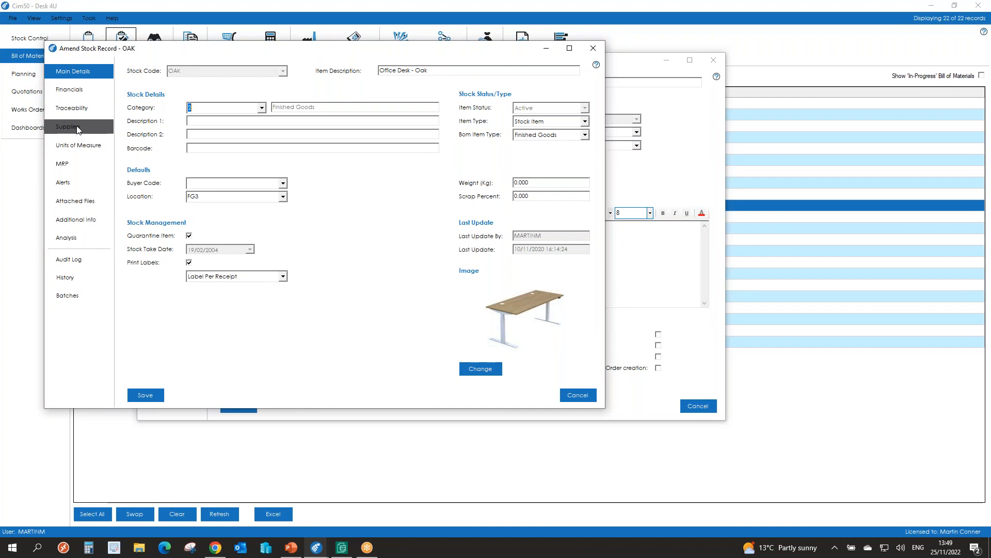
left_click(64, 163)
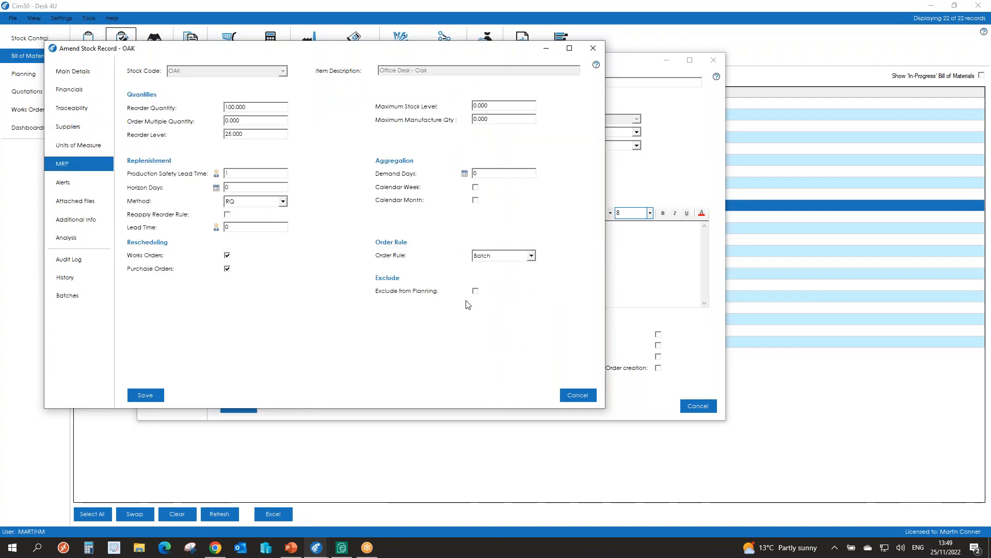
left_click(589, 396)
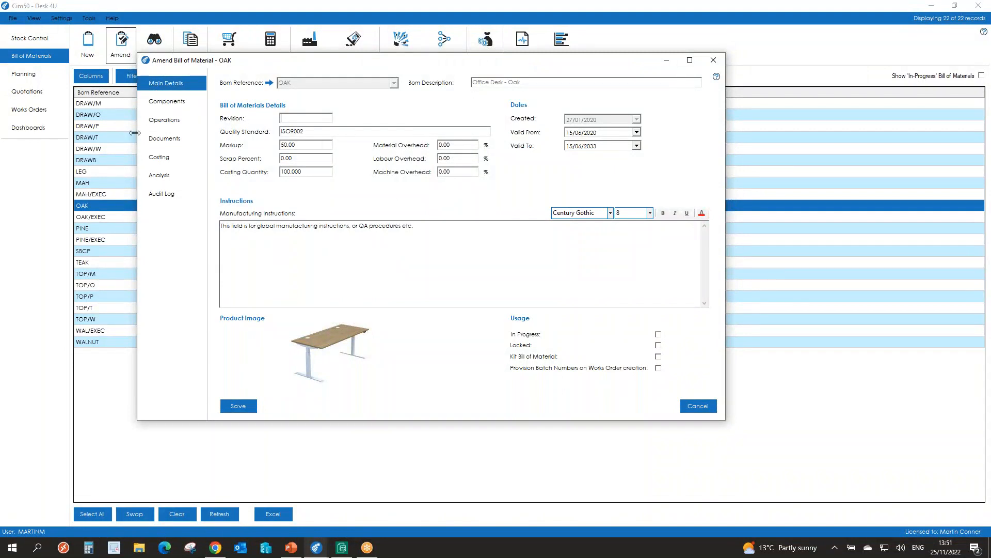
Step: Start a blank component line under TOP/O and browse the stock records for it without picking one
left_click(166, 102)
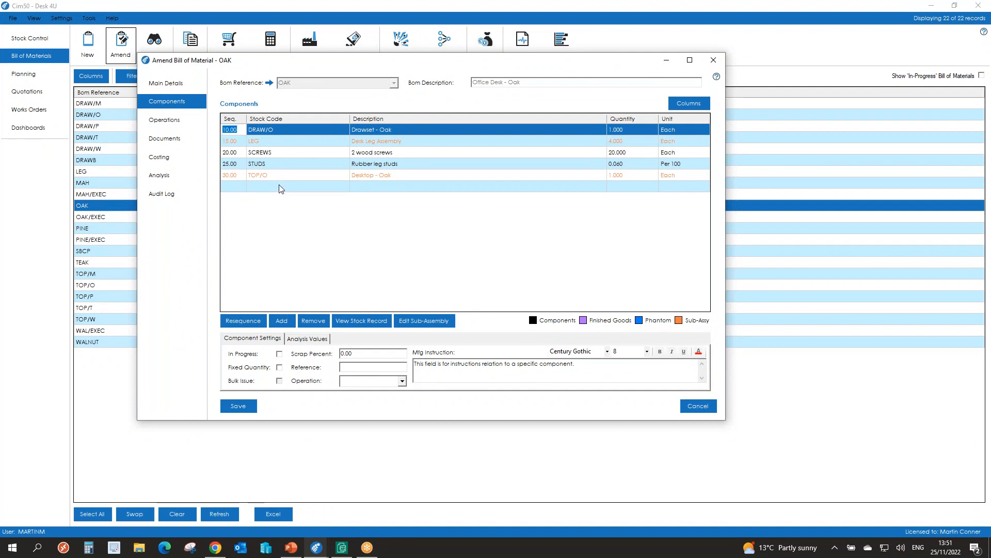
left_click(282, 187)
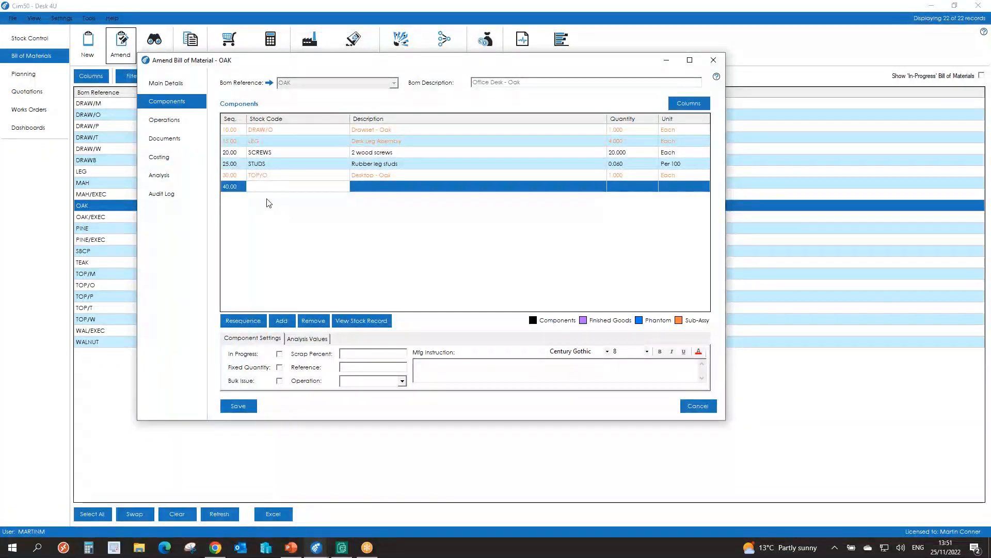
type("t")
key("BackSpace")
key("BackSpace")
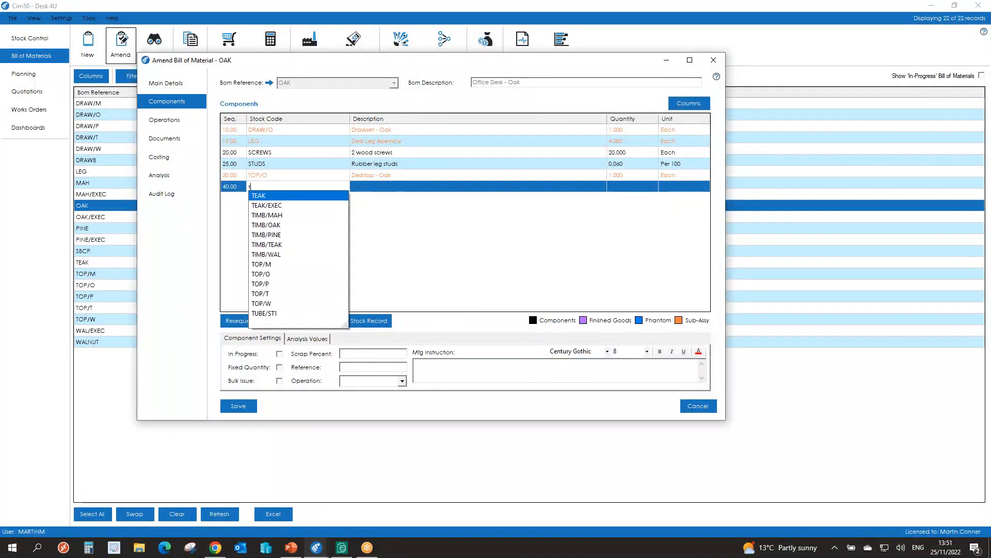
left_click(281, 320)
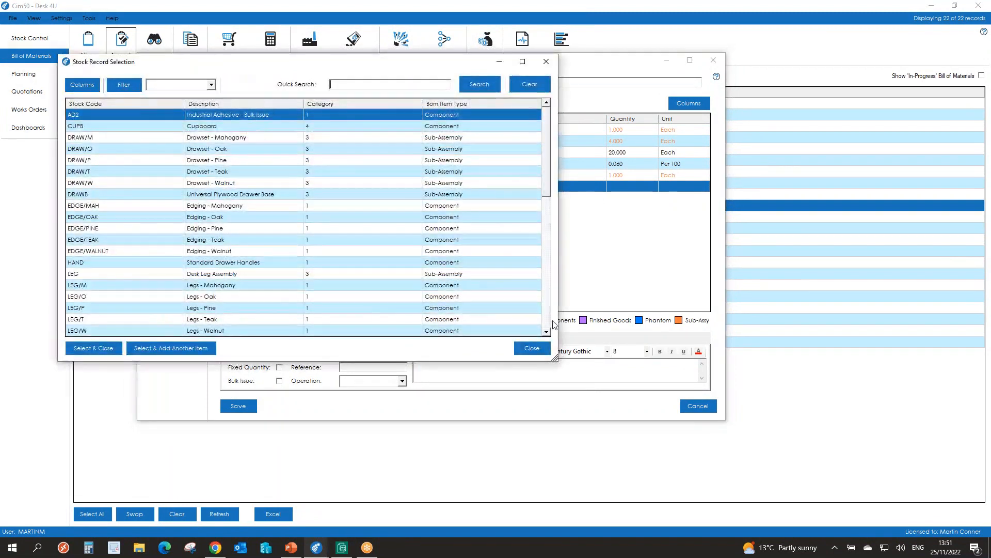
left_click(532, 348)
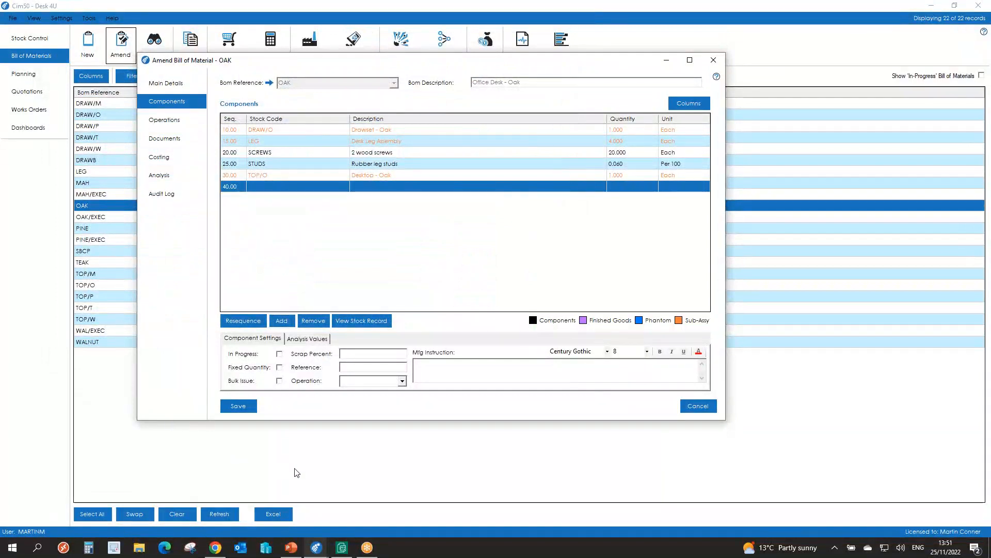
Step: Check the DRAW/O component's operation choices and analysis values, plus the additional columns available for the components grid
left_click(275, 130)
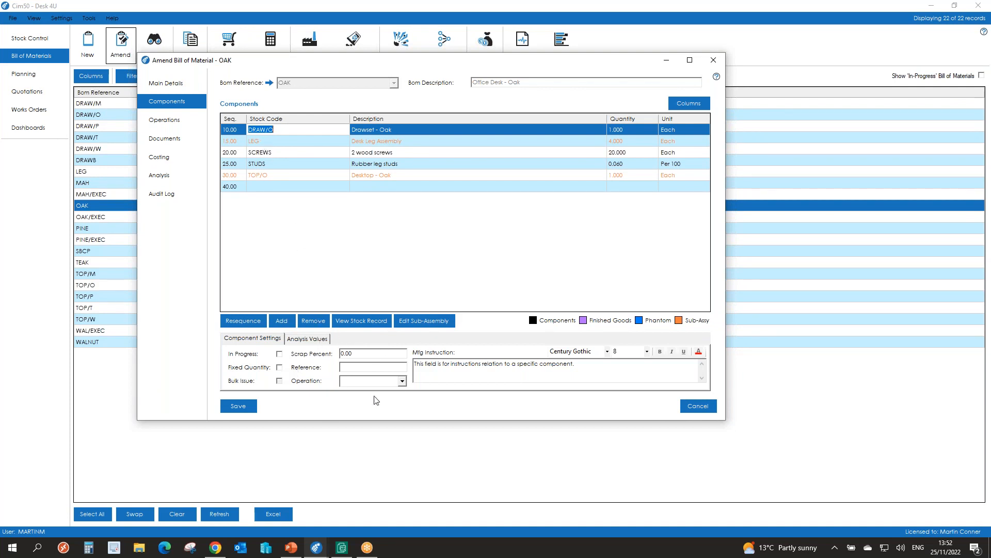
left_click(402, 381)
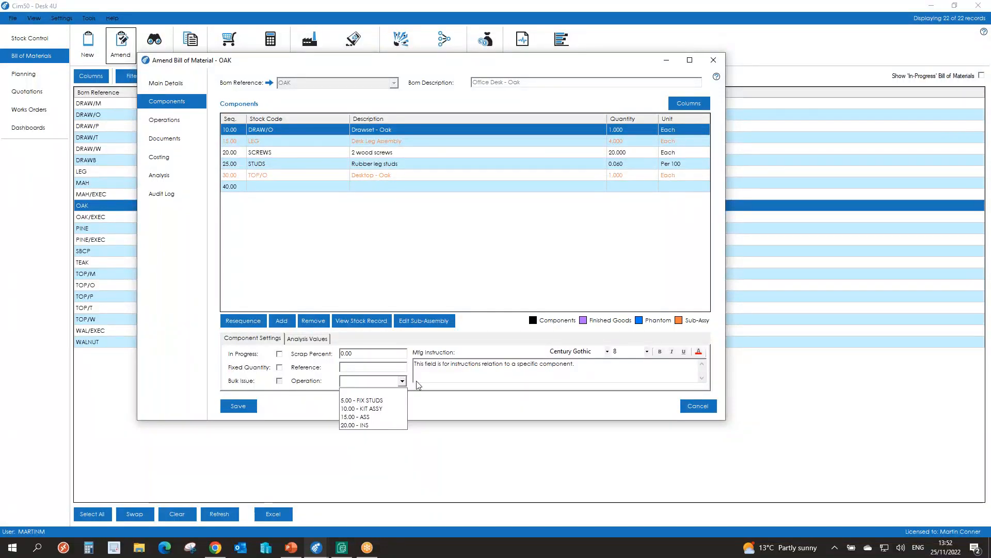
left_click(431, 270)
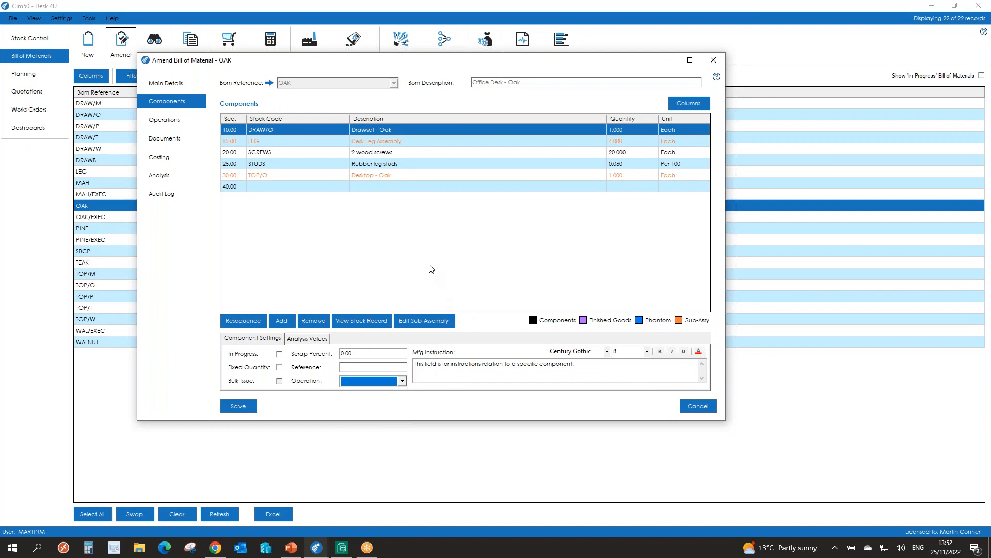
left_click(305, 339)
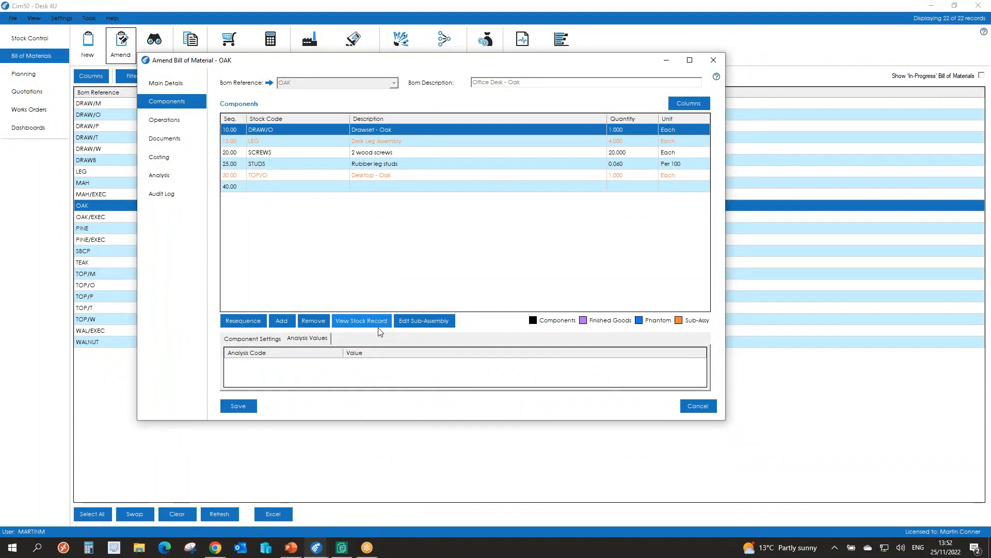
left_click(687, 105)
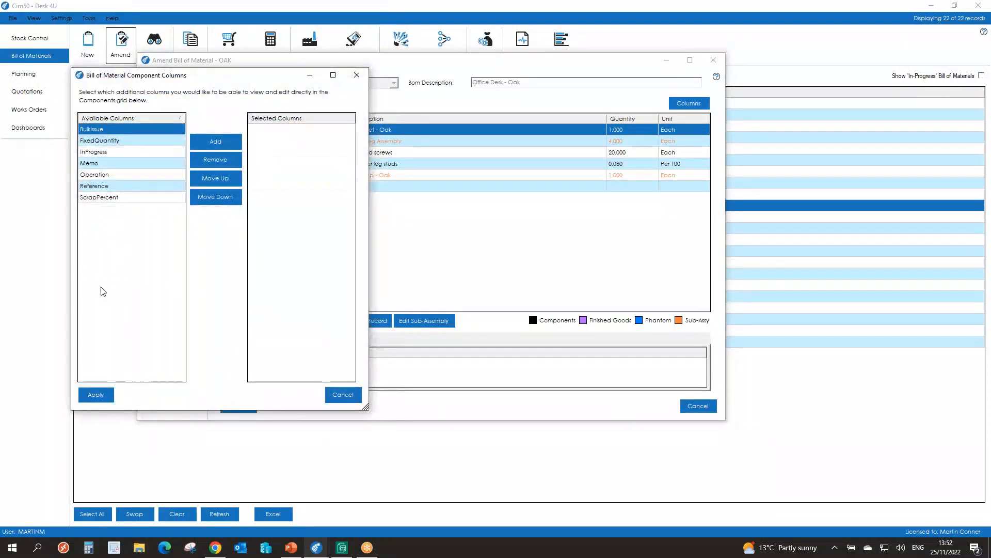
left_click(340, 397)
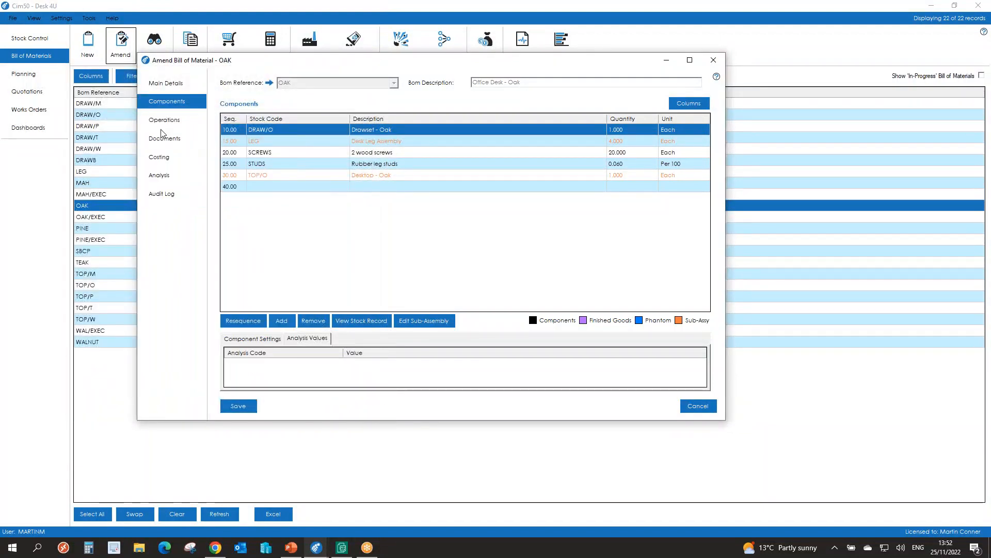
Step: Check which units of measure can be chosen for the SCREWS component, keeping Each
left_click(684, 153)
left_click(704, 152)
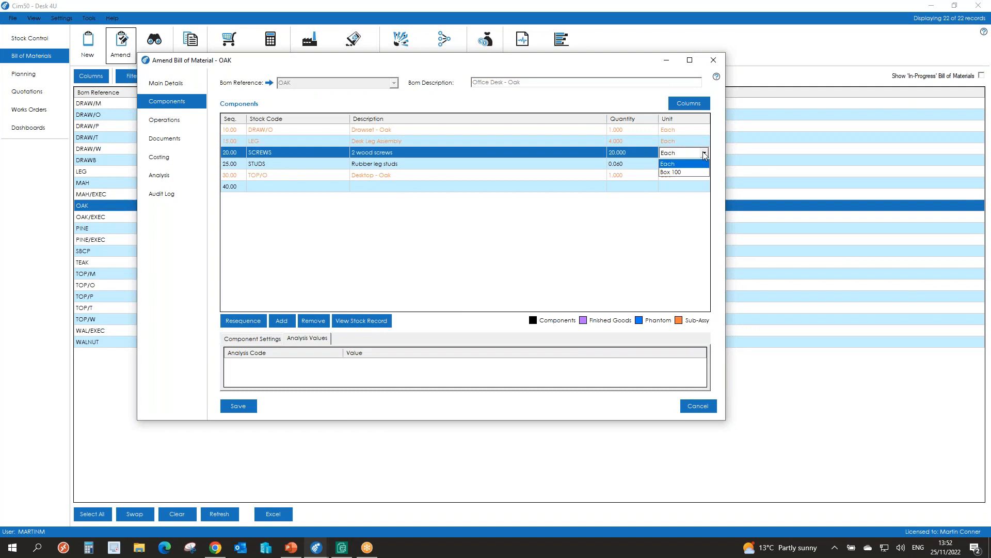
left_click(704, 153)
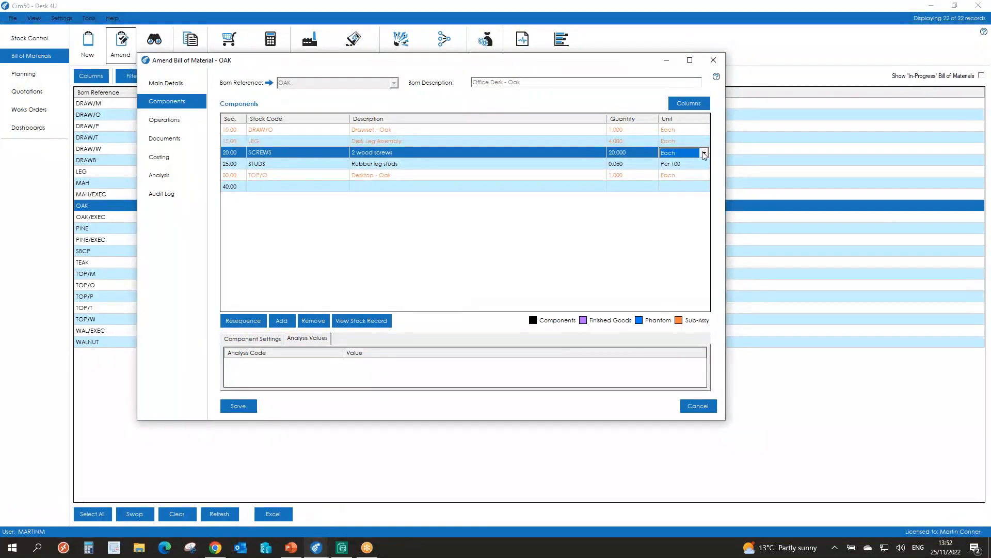
left_click(704, 154)
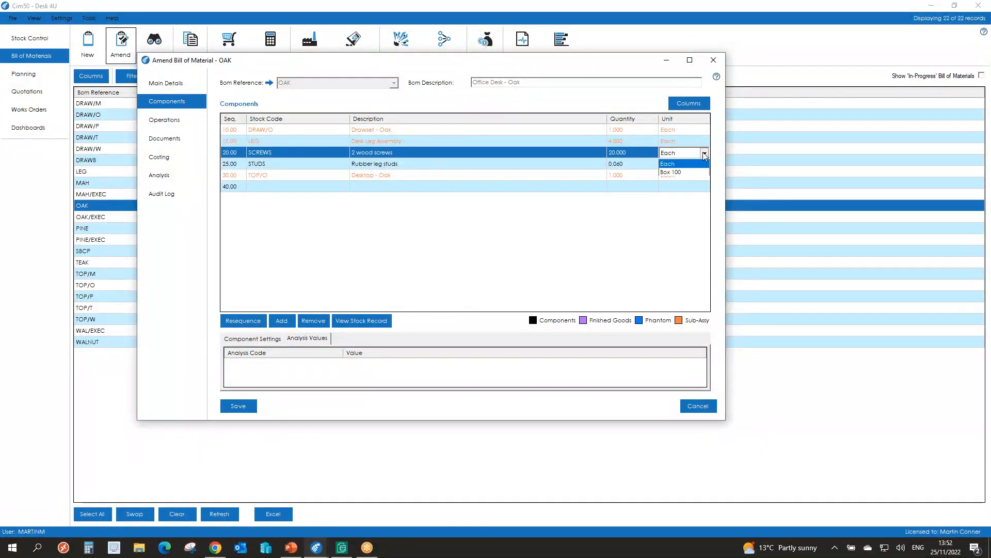
left_click(703, 152)
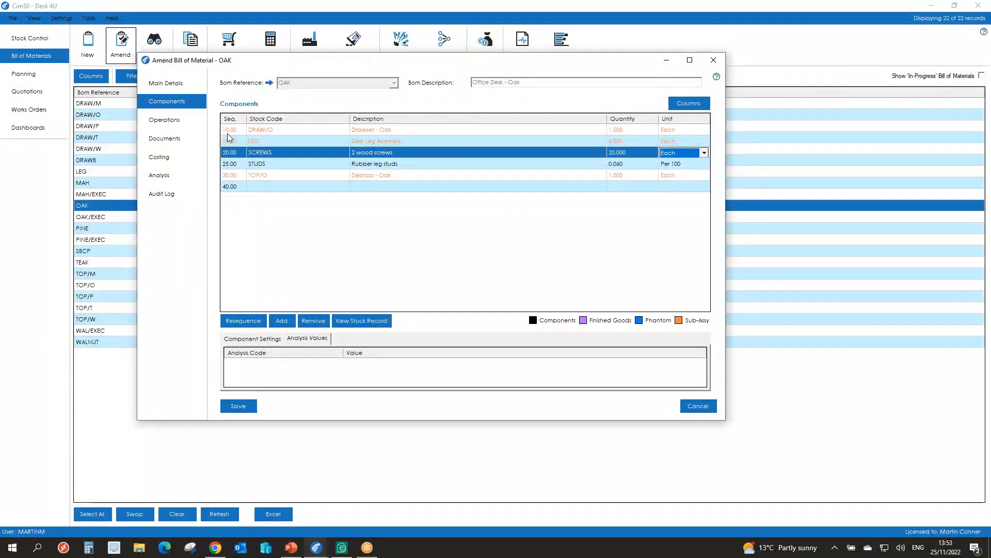
Step: Review the OAK bill's list of operations and compare the setup details of KIT ASSY and FIX STUDS
left_click(160, 126)
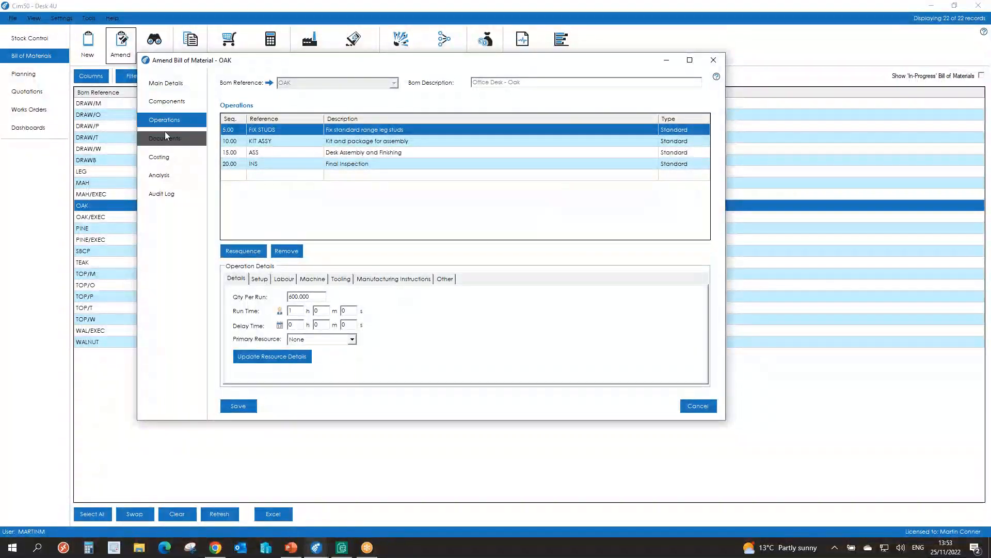
left_click(159, 105)
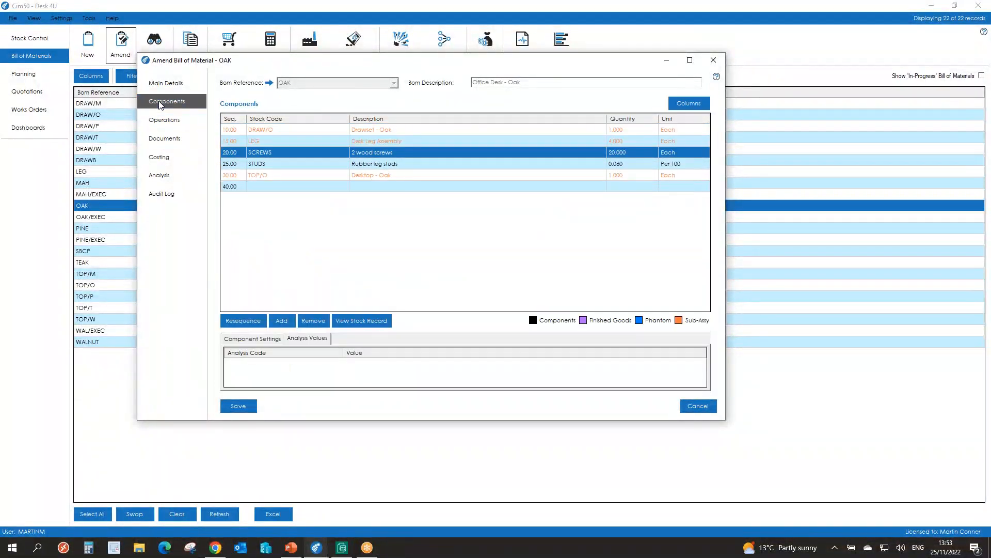
left_click(156, 120)
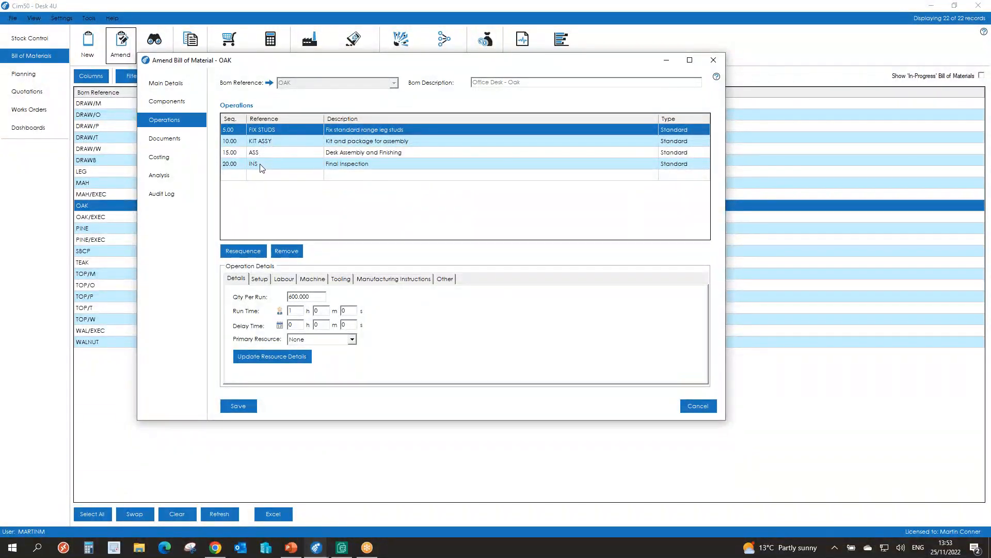
left_click(344, 144)
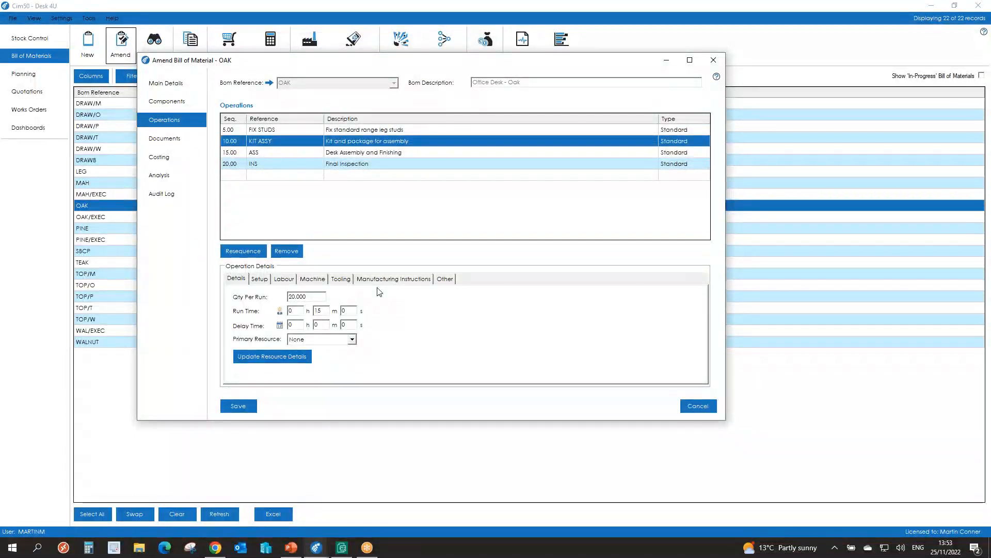
left_click(260, 278)
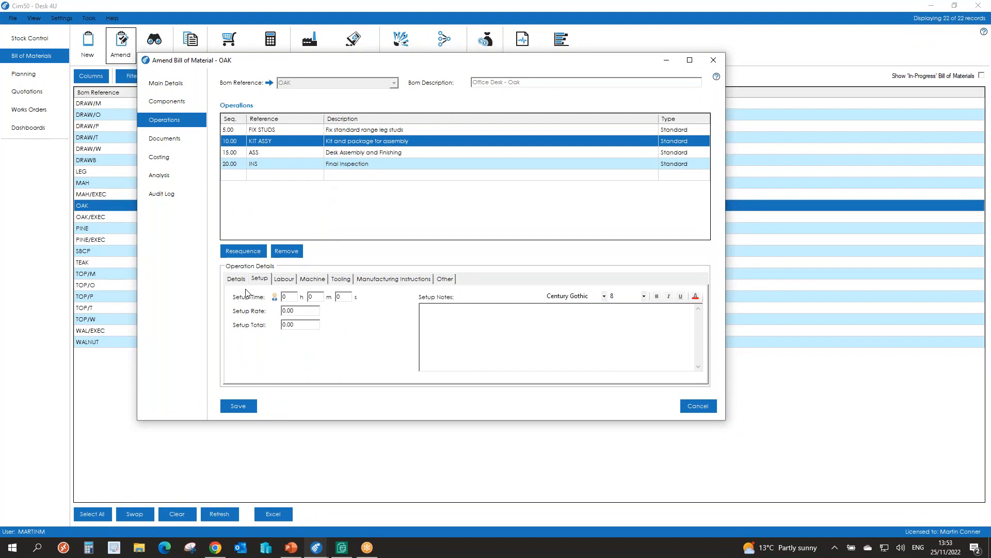
left_click(300, 130)
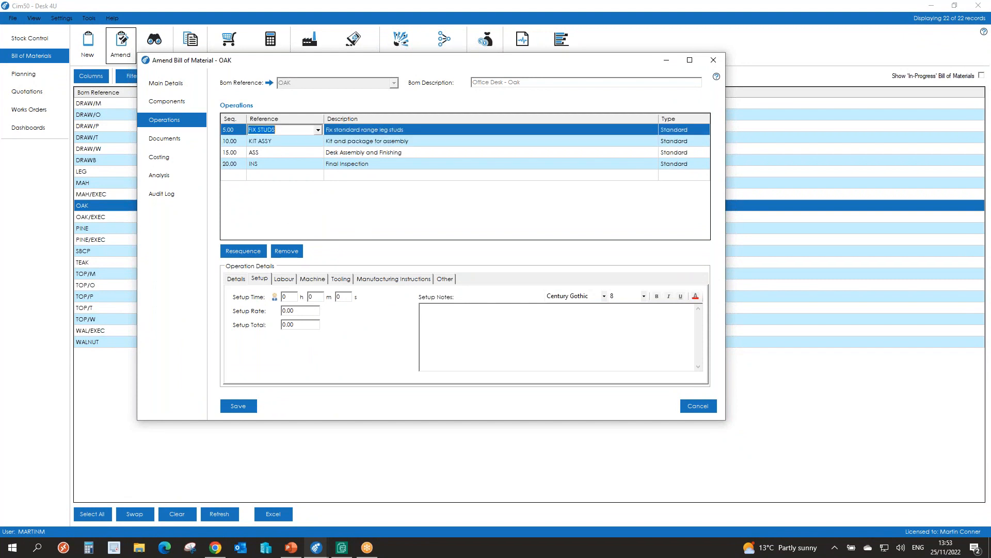
left_click(297, 147)
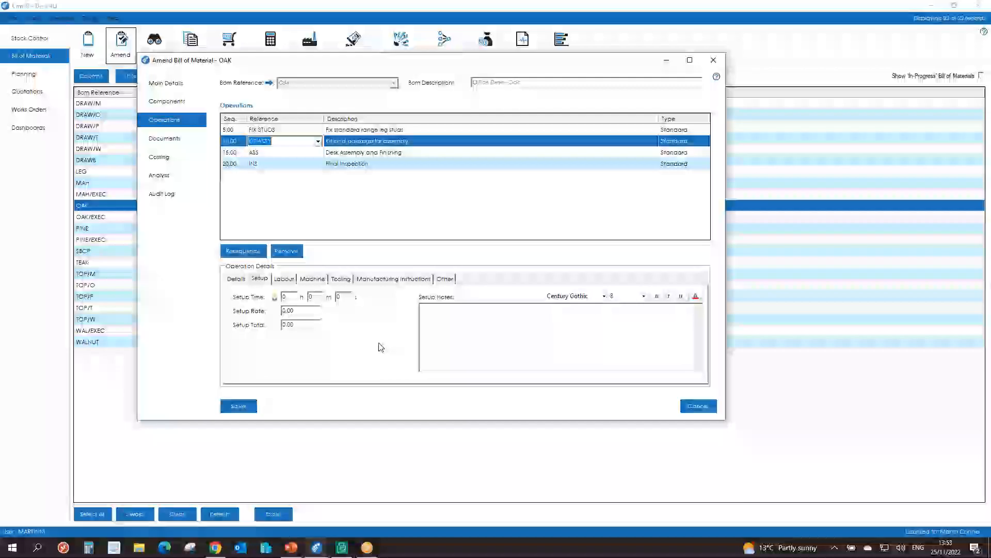
Step: Examine the labour, machine, tooling, manufacturing instruction and other details of the KIT ASSY operation
left_click(288, 279)
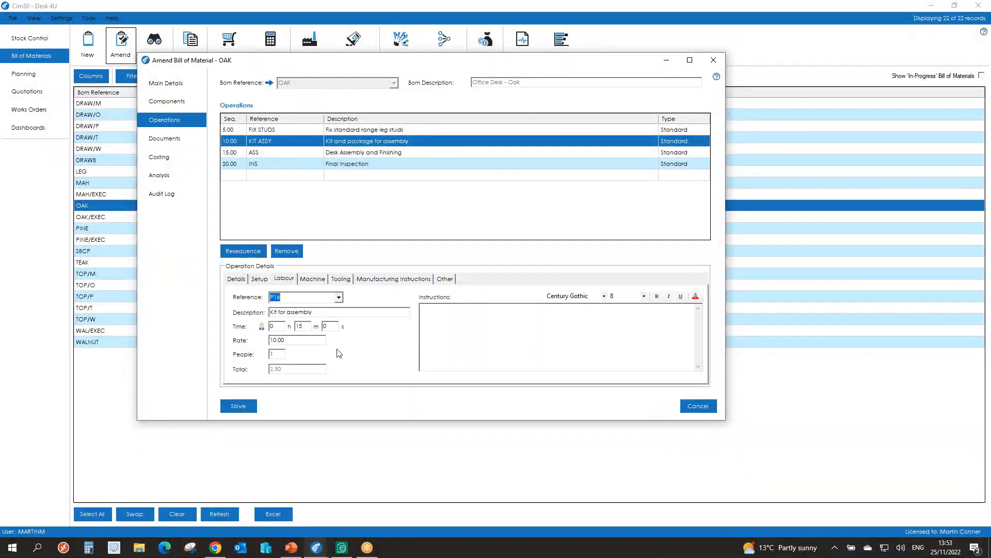
left_click(316, 280)
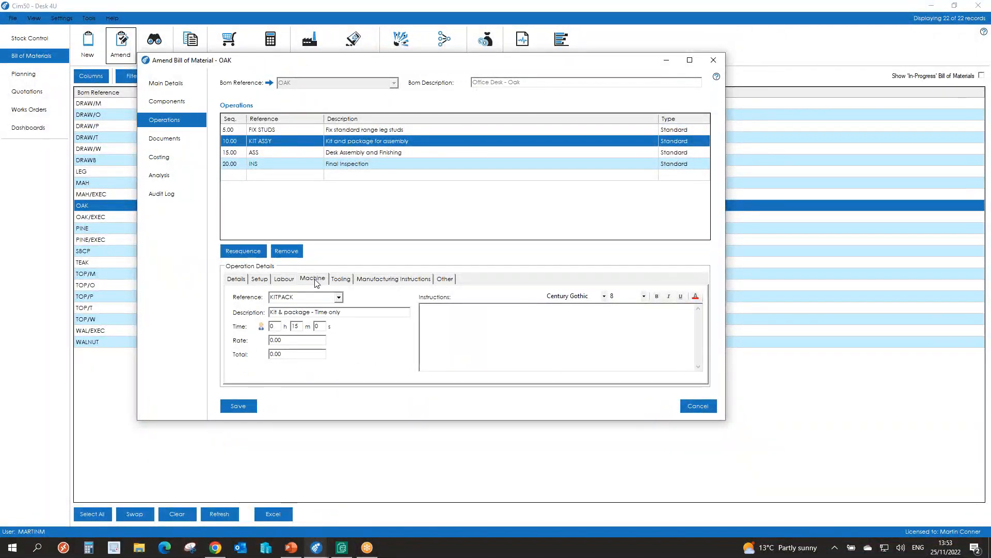
left_click(435, 336)
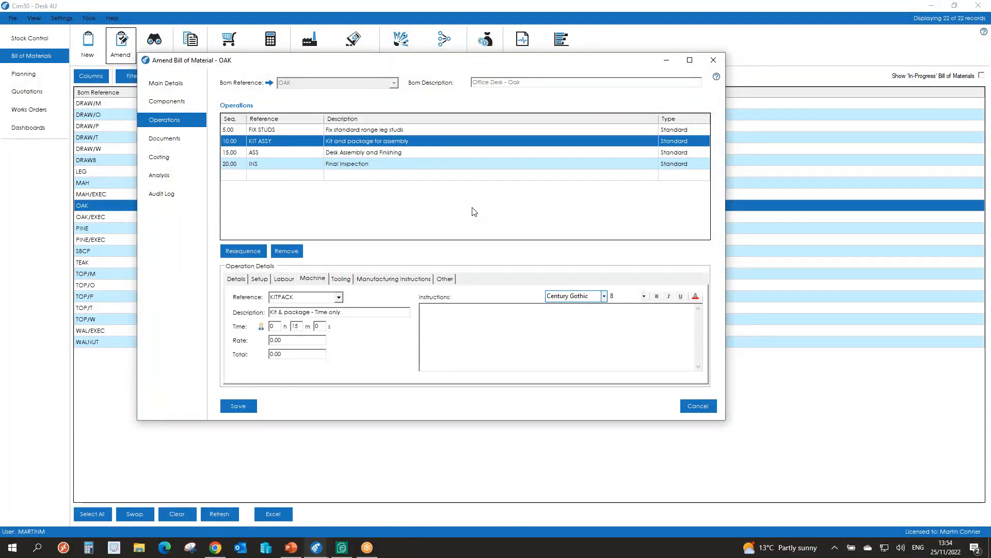
left_click(340, 282)
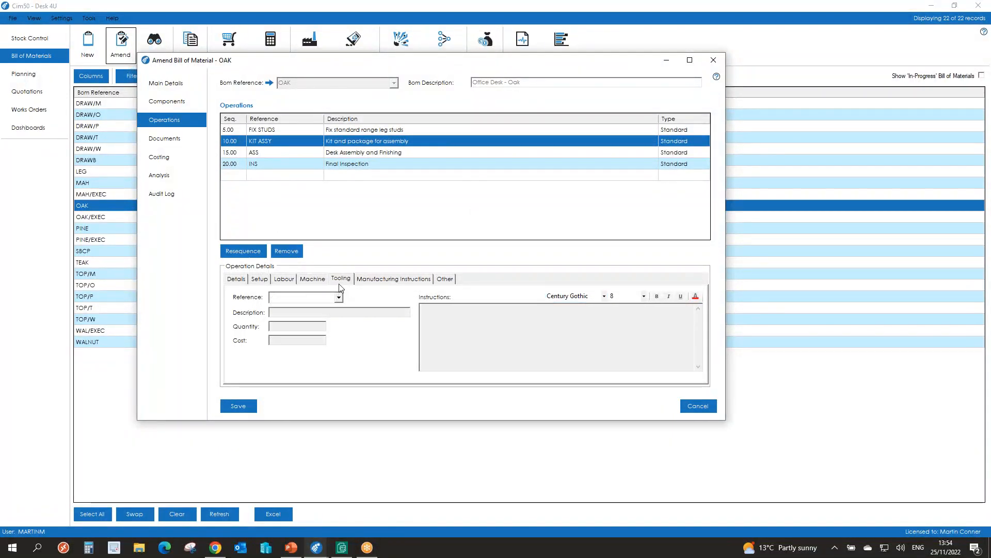
left_click(383, 279)
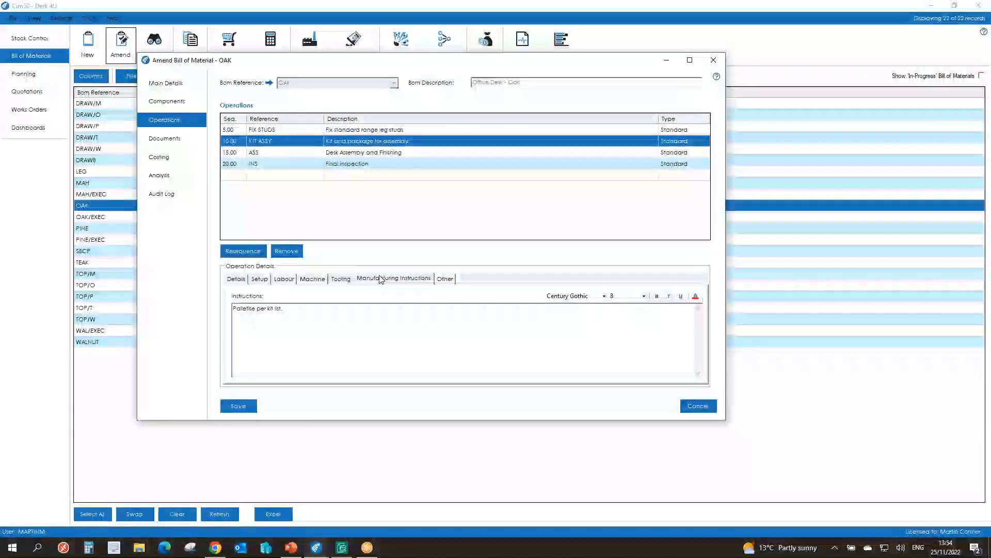
left_click(445, 278)
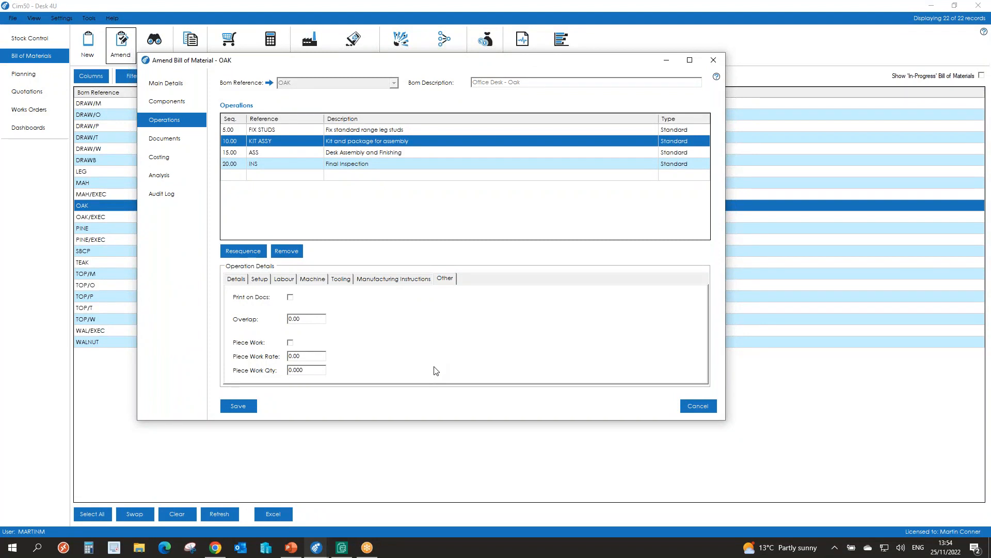
Step: View the drawings and file attachments linked to the OAK bill of materials
left_click(169, 141)
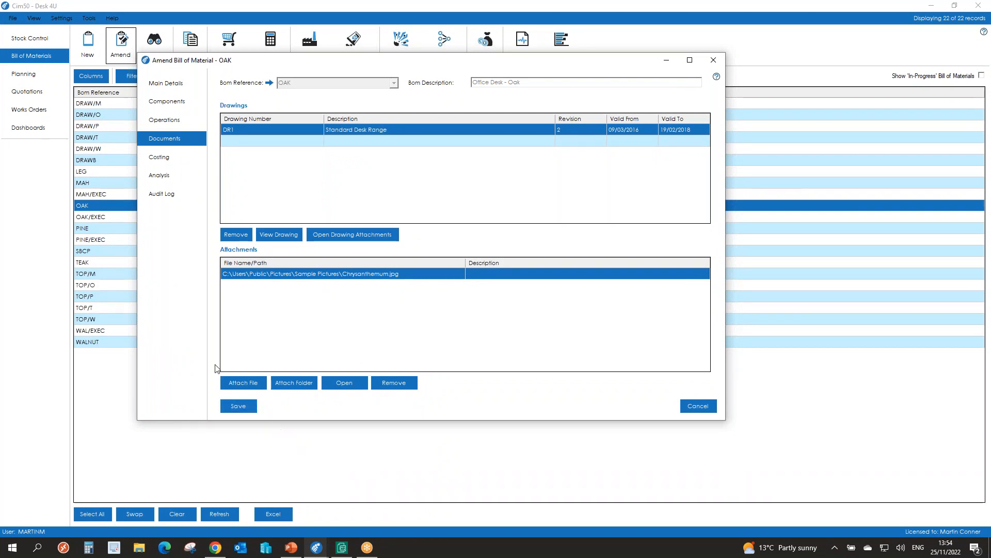
Step: Recalculate the OAK bill's costs and examine the component and operation costs in its cost breakdown
left_click(175, 158)
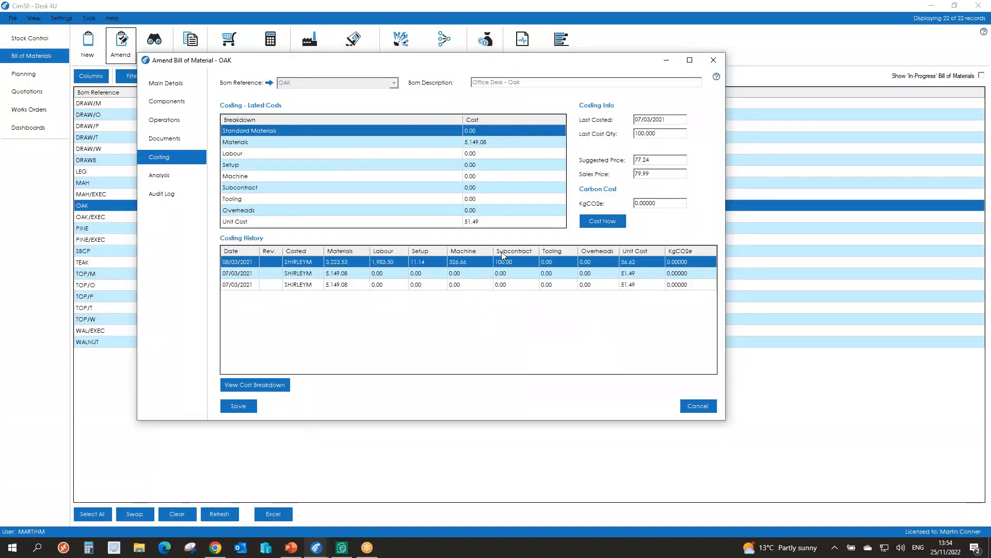
left_click(602, 221)
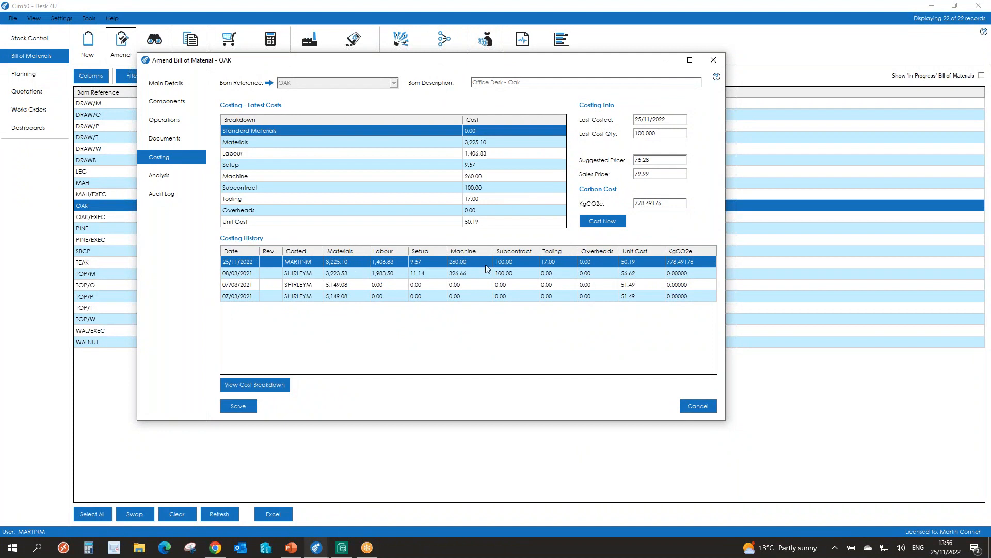
left_click(254, 384)
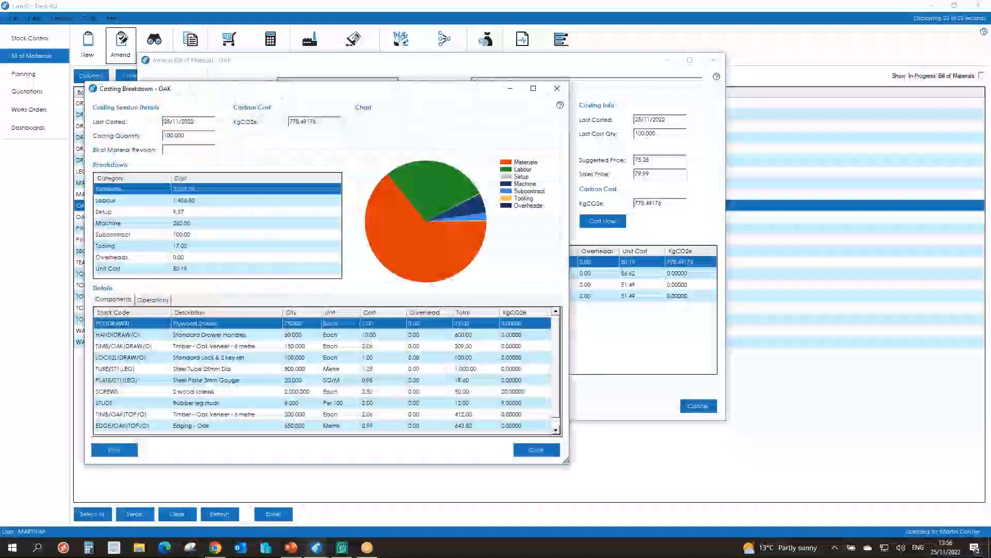
left_click_drag(408, 94, 536, 59)
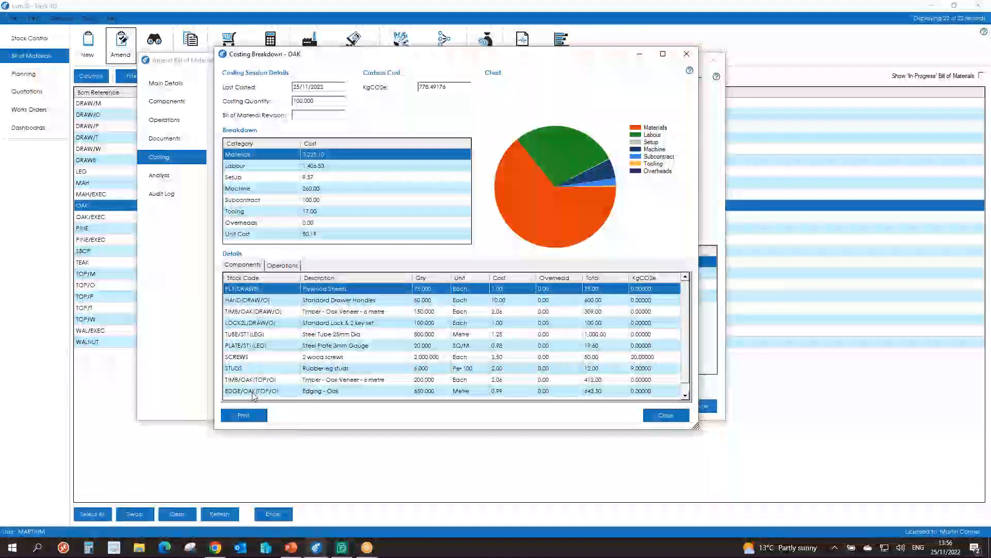
left_click(283, 265)
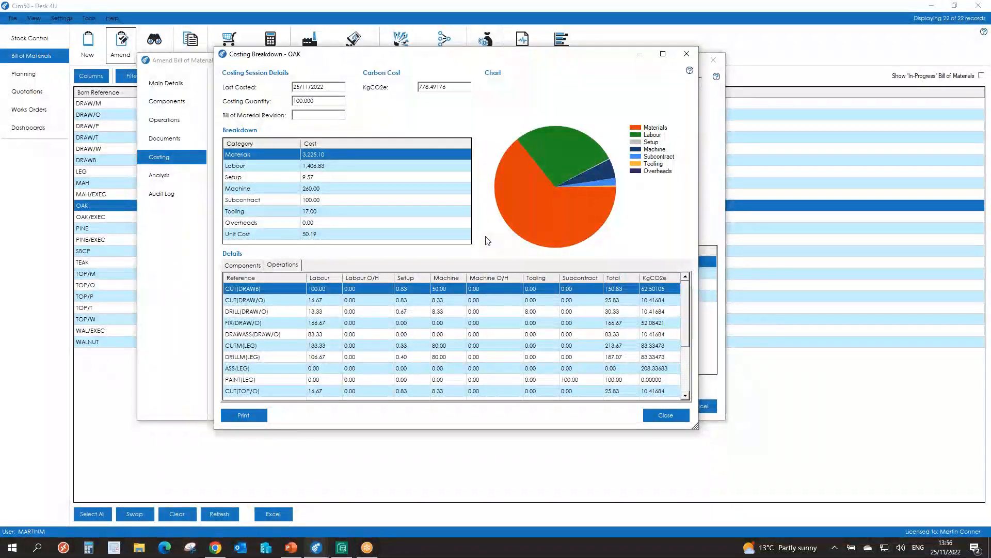
left_click(664, 416)
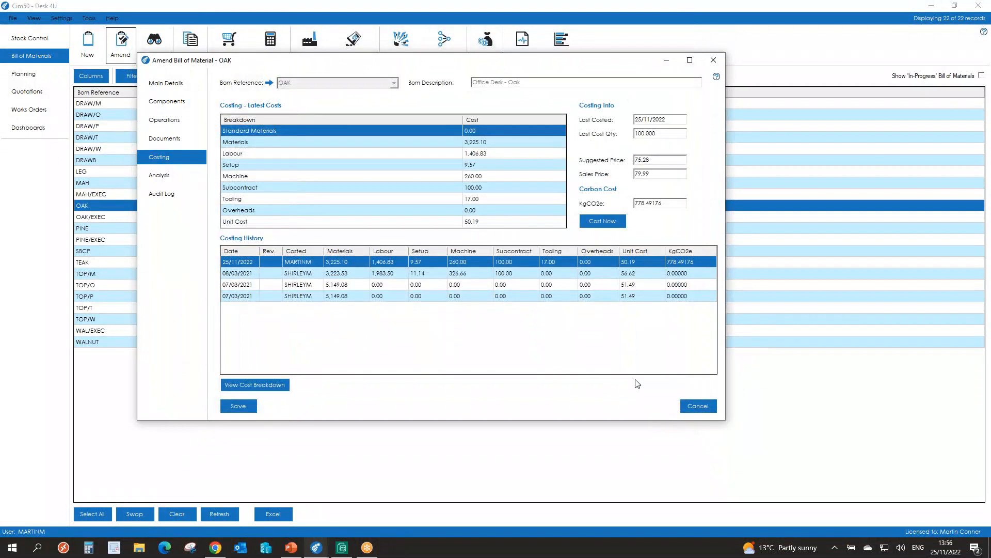
Step: Check the OAK bill's analysis information, change its quality standard to ISO9002-9 and save the bill
left_click(170, 176)
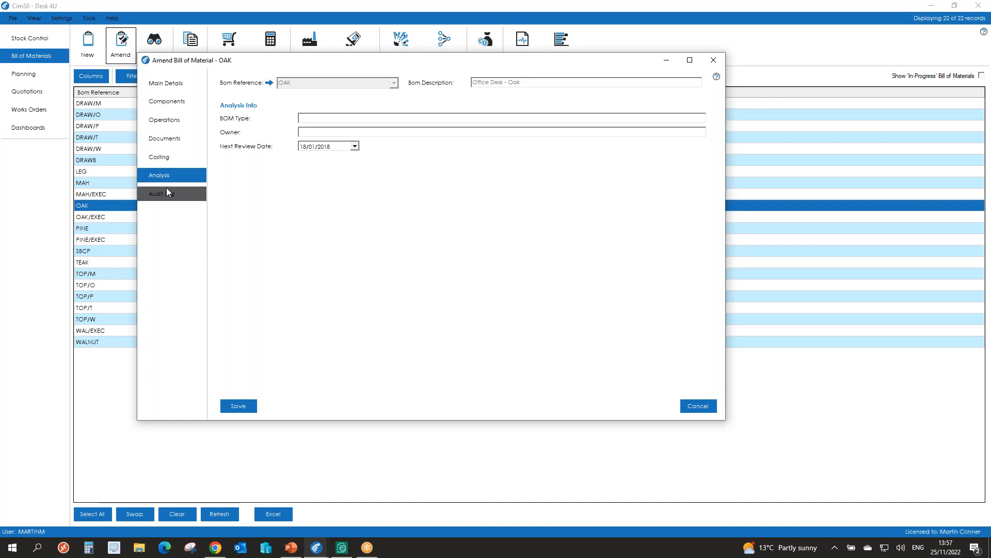
left_click(172, 84)
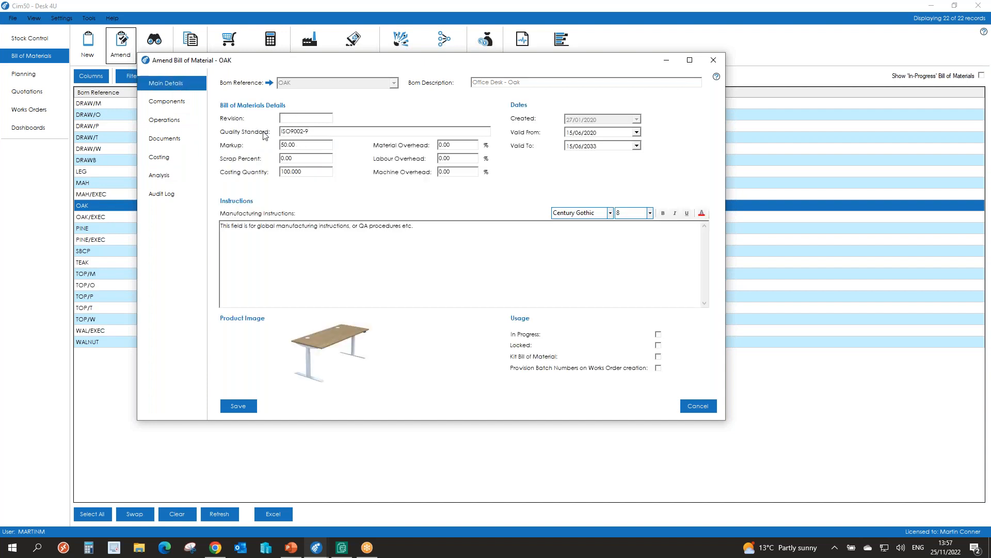
left_click(243, 405)
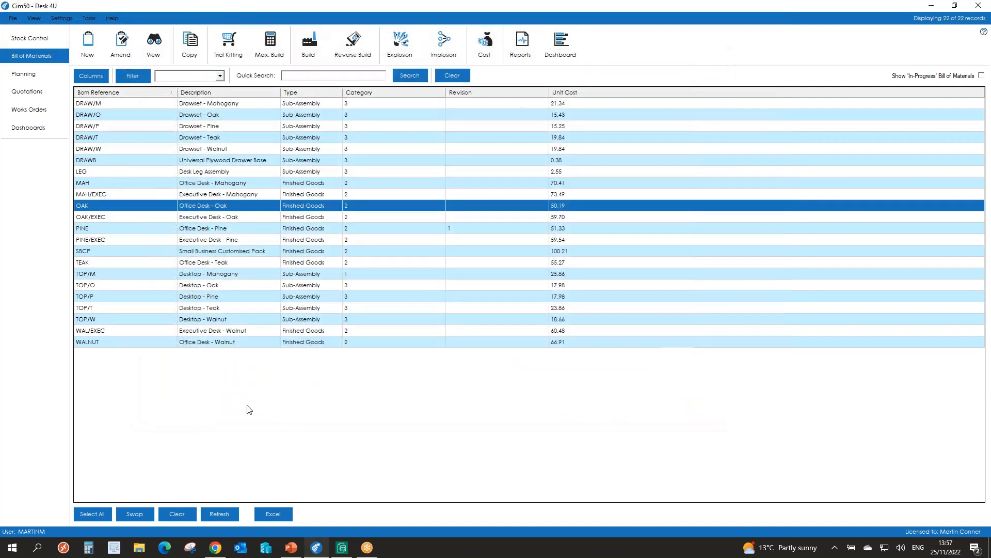
Step: Reopen the OAK bill of materials and review the recorded changes in its audit log
left_click(123, 46)
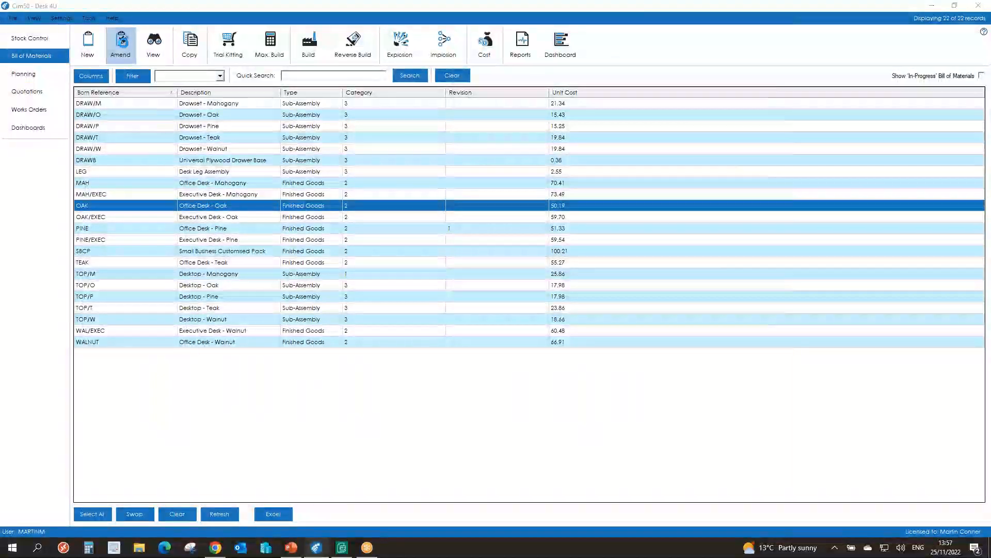
left_click(123, 236)
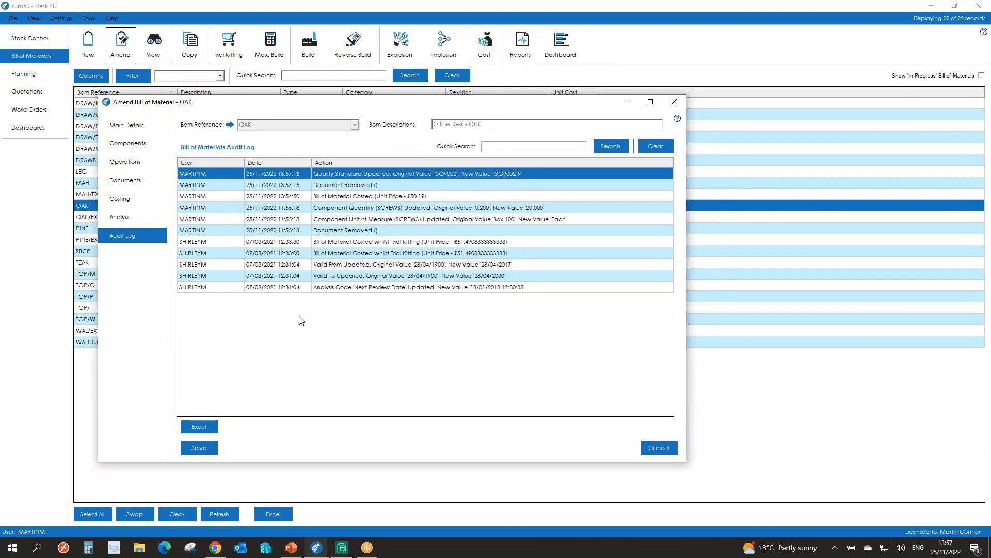
left_click(200, 447)
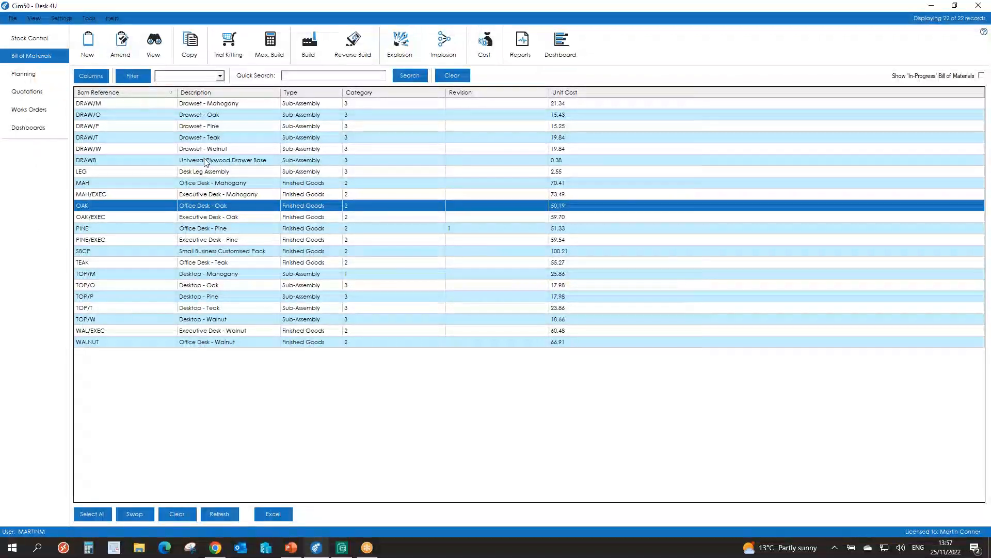
Step: Look at the options for copying the OAK bill to a new bill of materials without making a copy
left_click(190, 44)
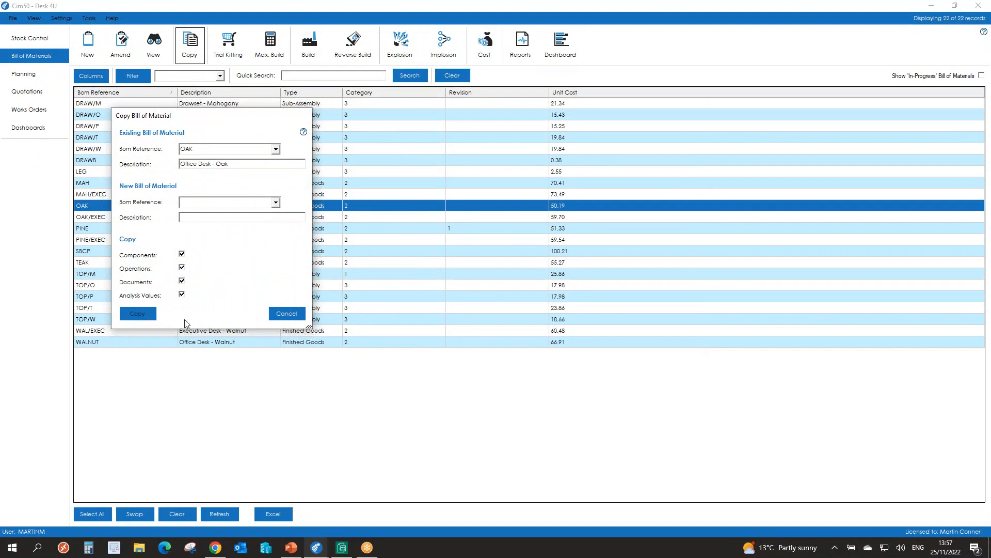
left_click(285, 314)
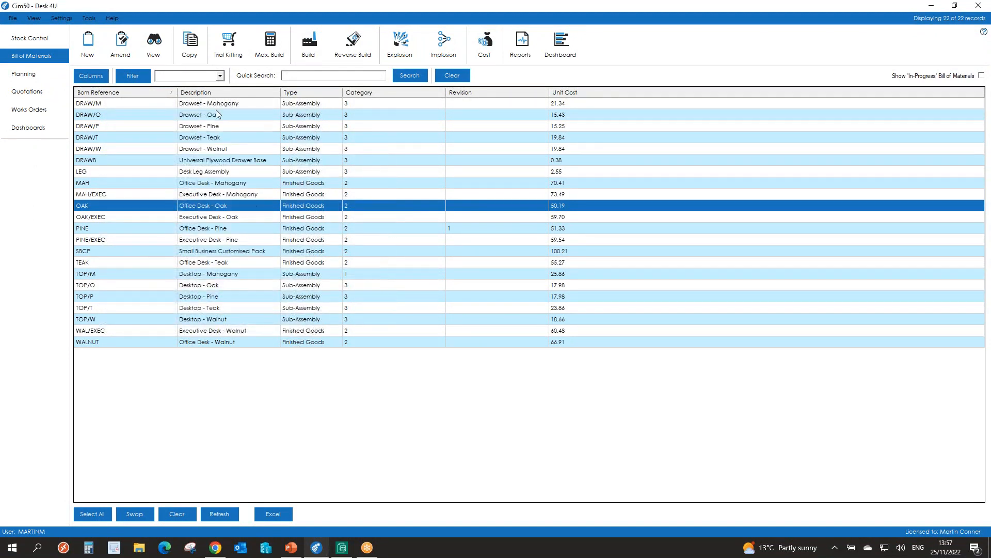
Step: Trial kit the OAK bill and review its setup, labour, subcontract and component requirements, including the available follow-up actions
left_click(234, 57)
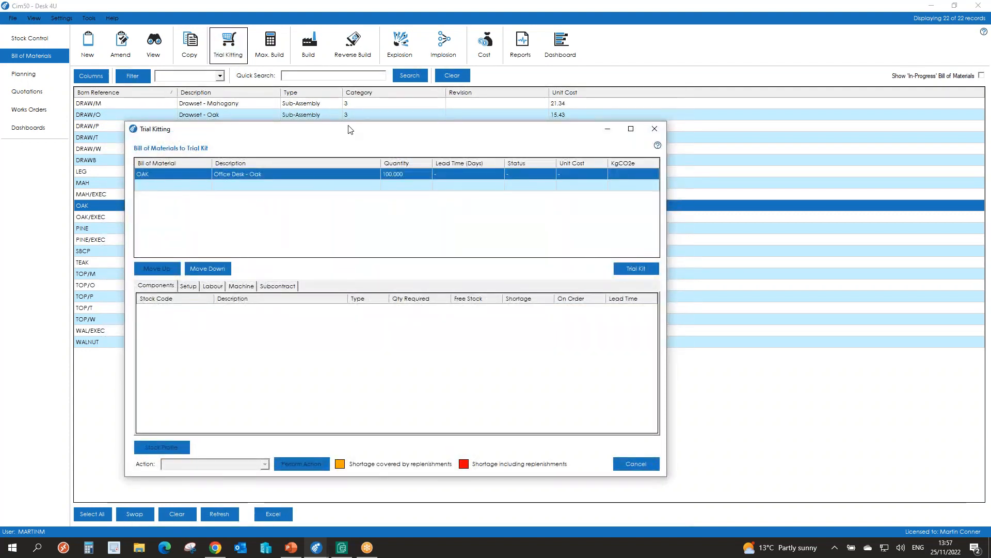
left_click(649, 268)
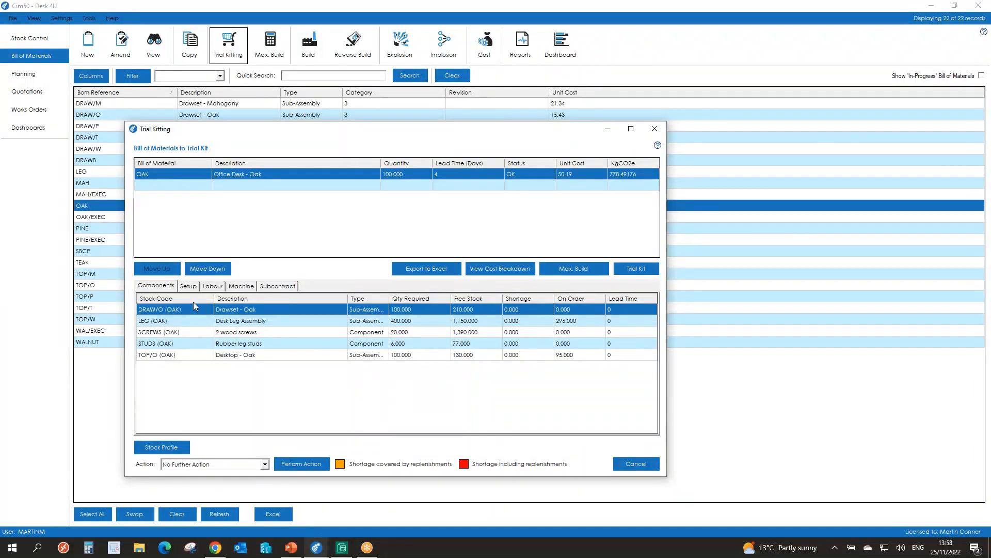
left_click(188, 287)
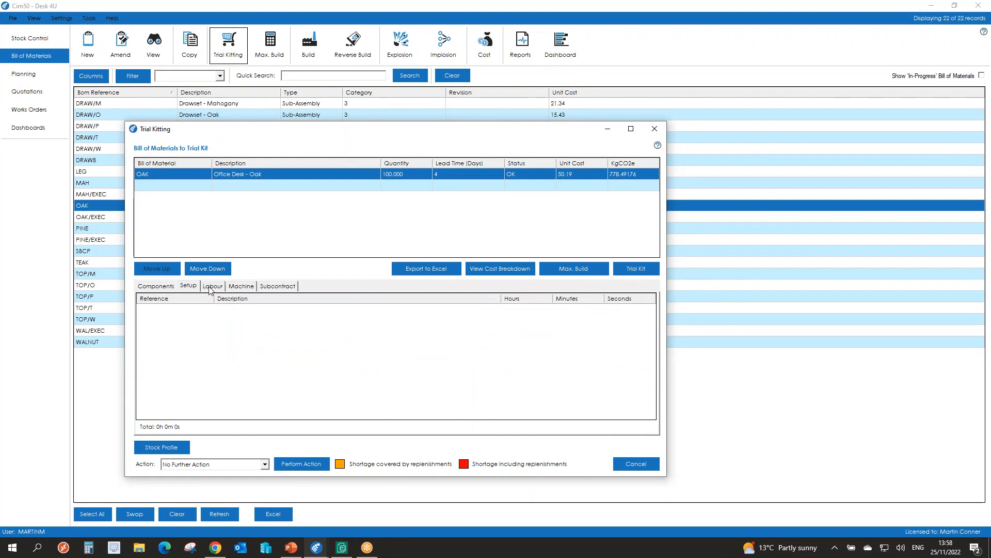
left_click(210, 287)
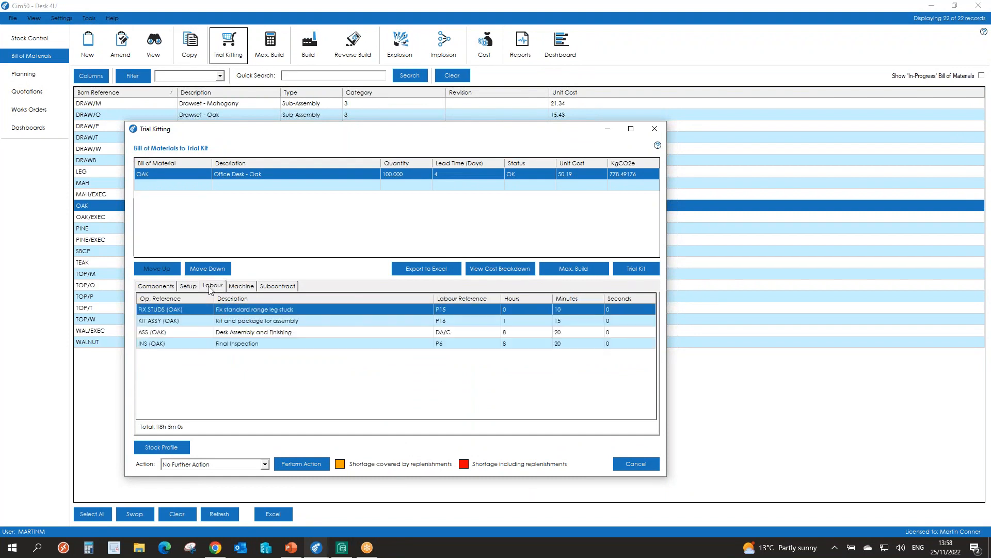
left_click(267, 287)
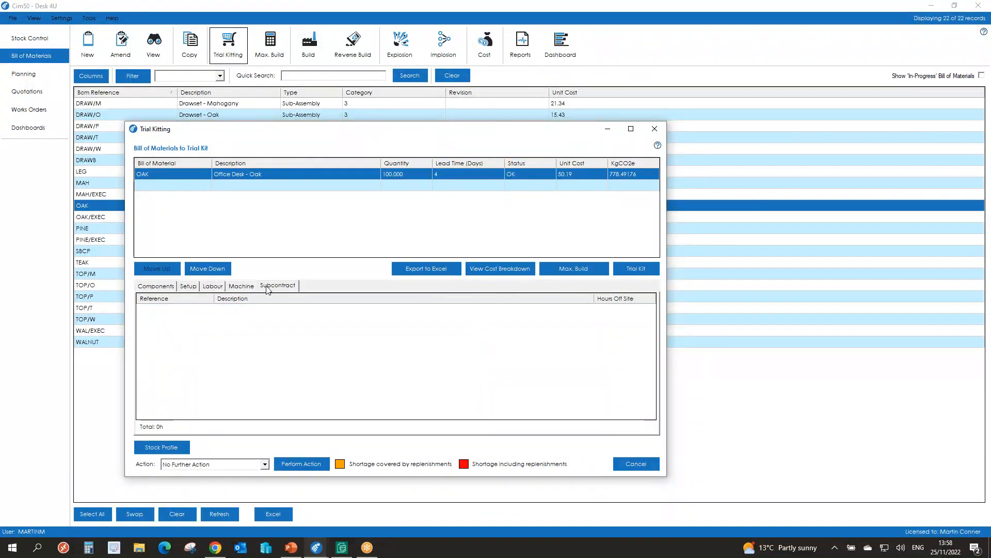
left_click(169, 287)
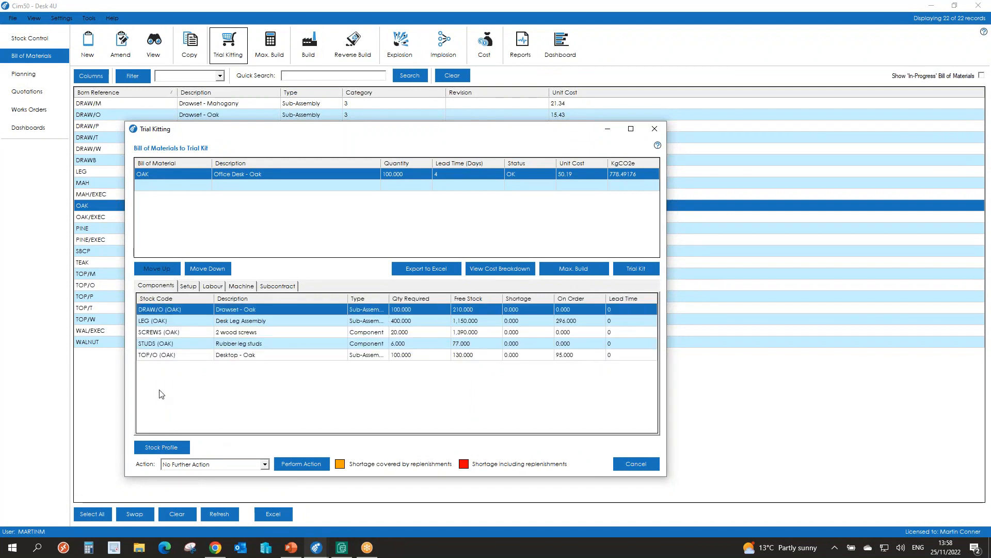
left_click(202, 464)
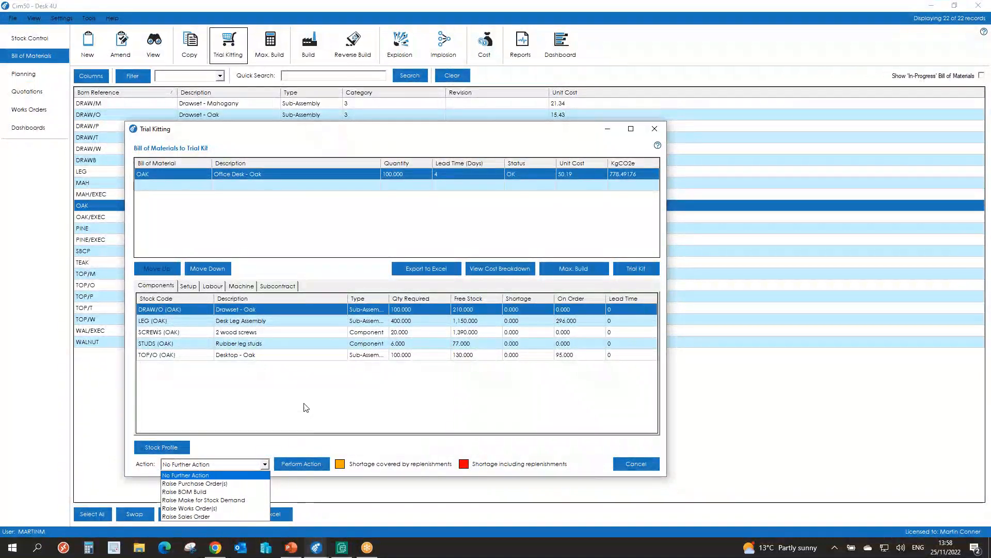
left_click(290, 377)
Step: Add the PINE bill of materials to the trial kitting list and run the trial kit for both desks
left_click(158, 185)
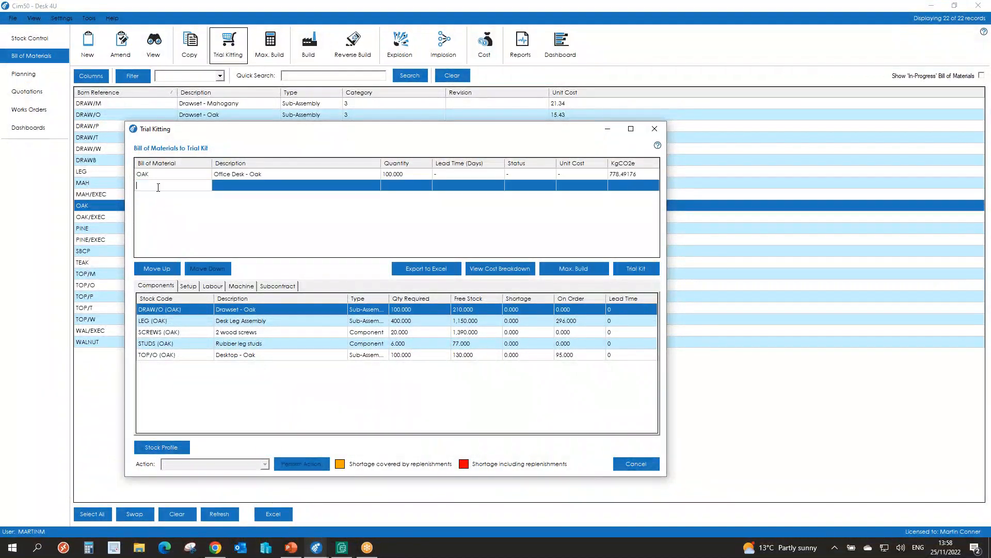
type("pinE")
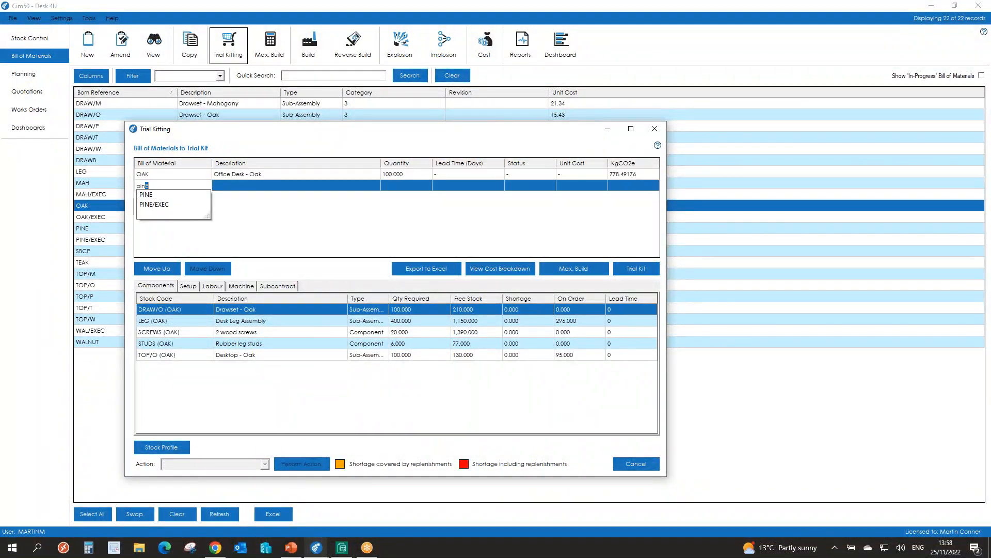
left_click(151, 194)
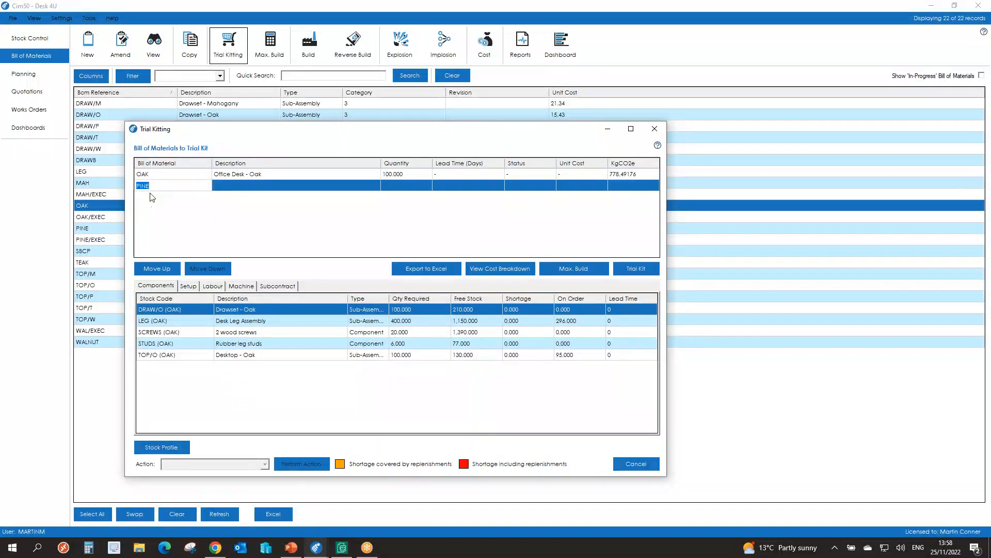
key("Return")
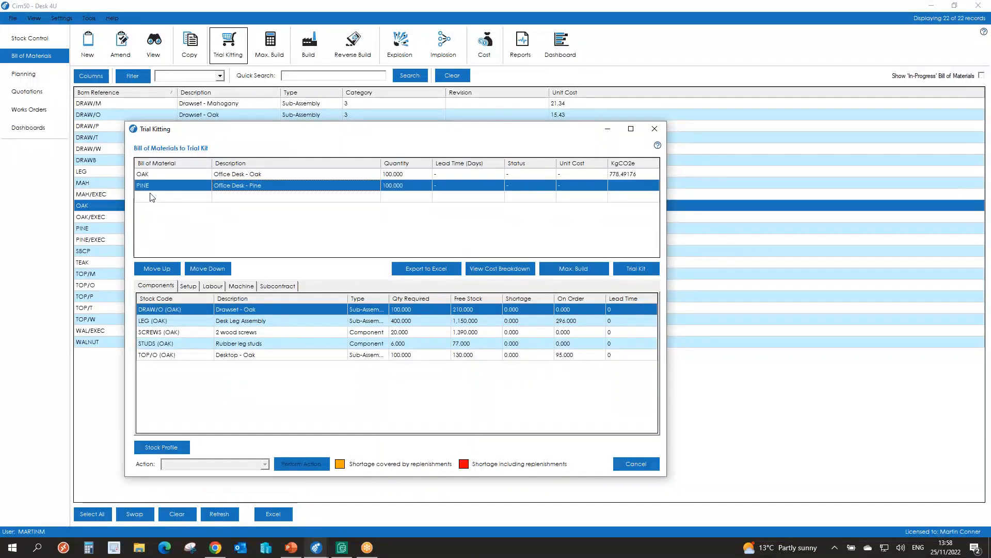
left_click(628, 269)
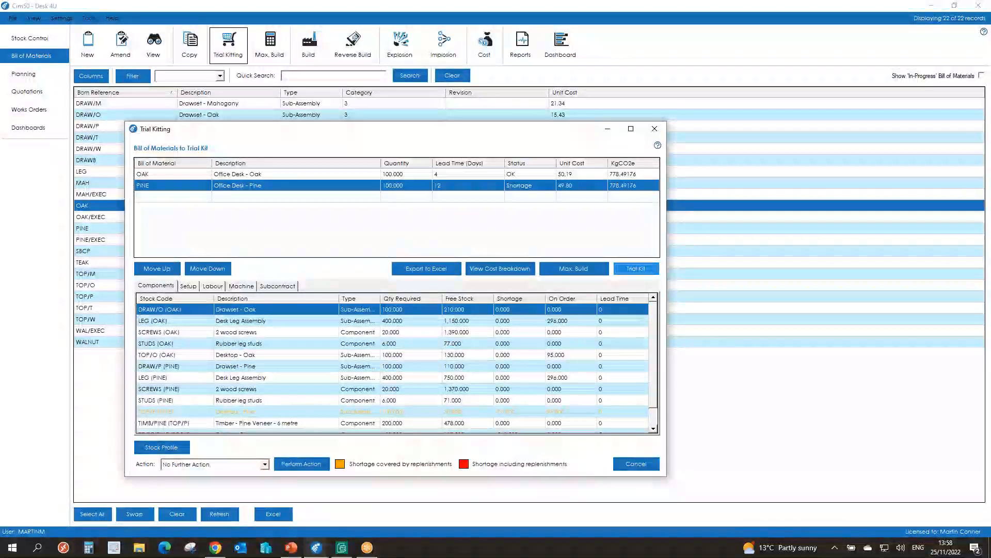
Step: Sort the trial kit components by stock code and compare the LEG requirements and free stock for OAK and PINE
left_click(209, 299)
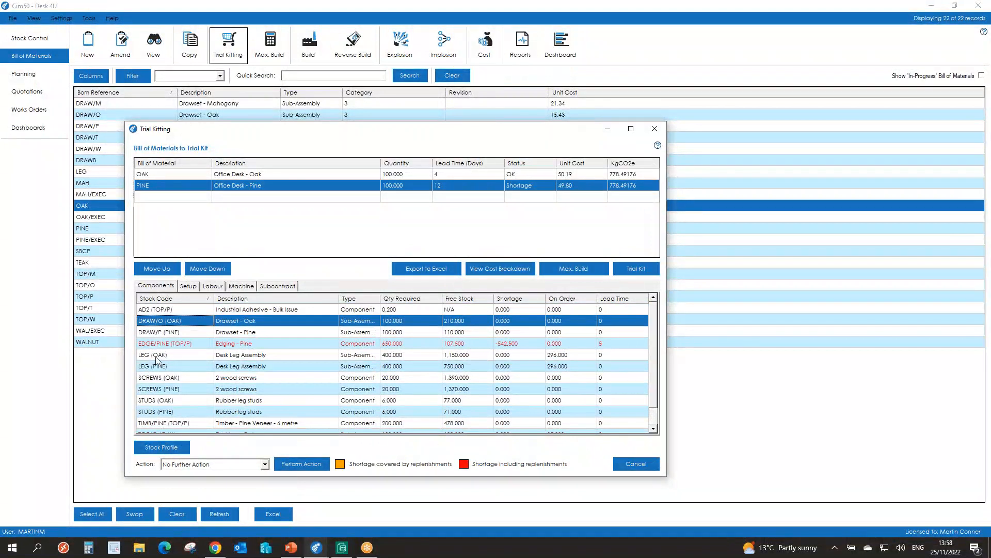
left_click(154, 356)
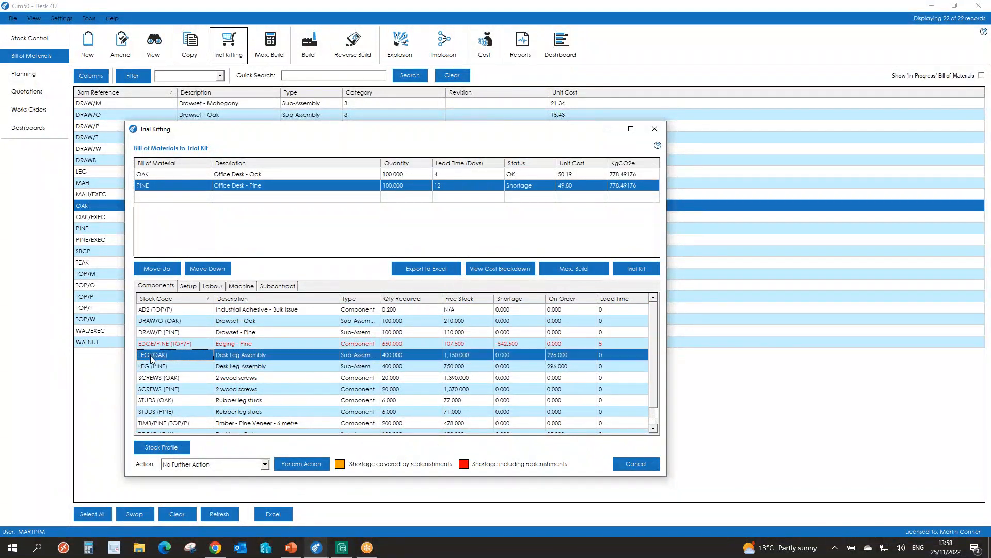
left_click(158, 366)
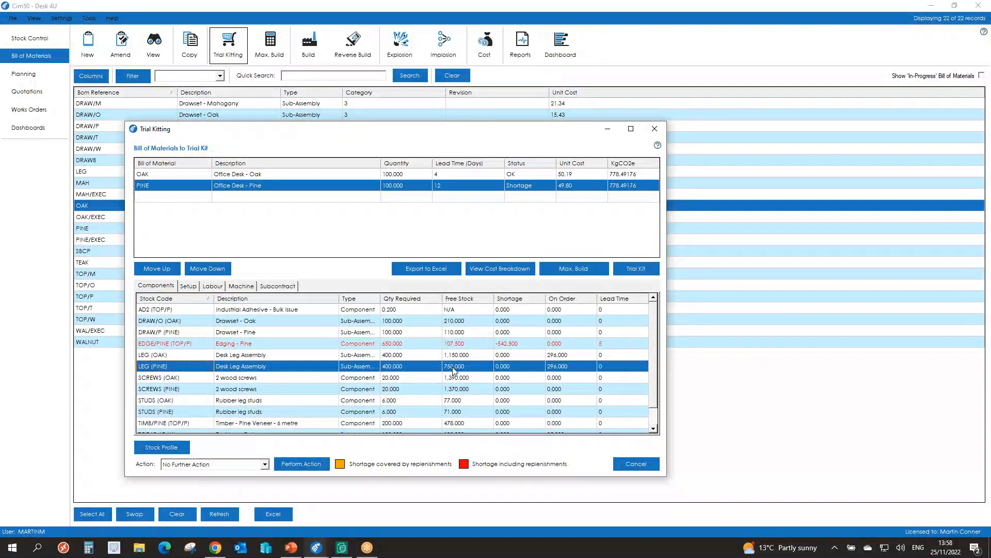
left_click(158, 356)
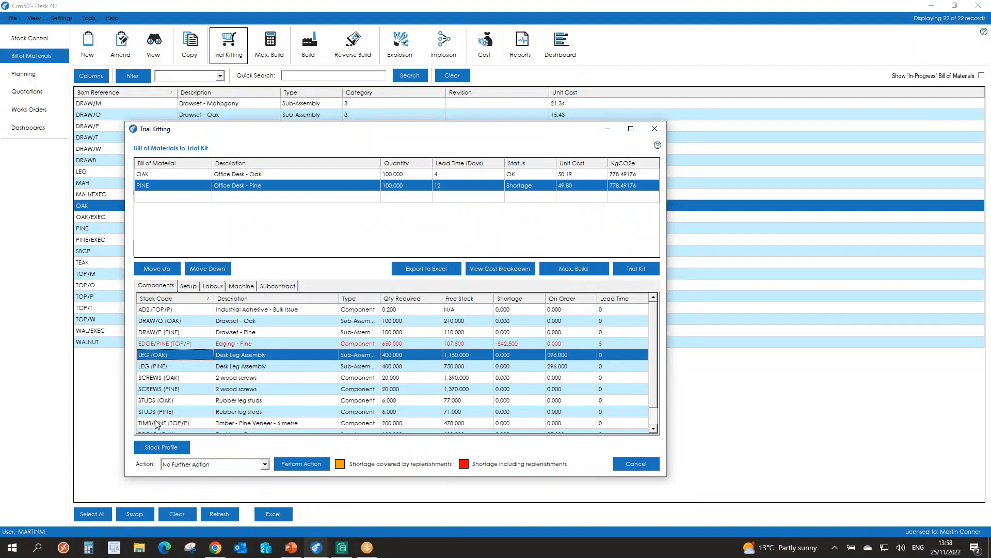
Step: Raise a purchase order from the trial kit for the EDGE/PINE shortage with Hardware Supplies Ltd
left_click(227, 463)
left_click(228, 481)
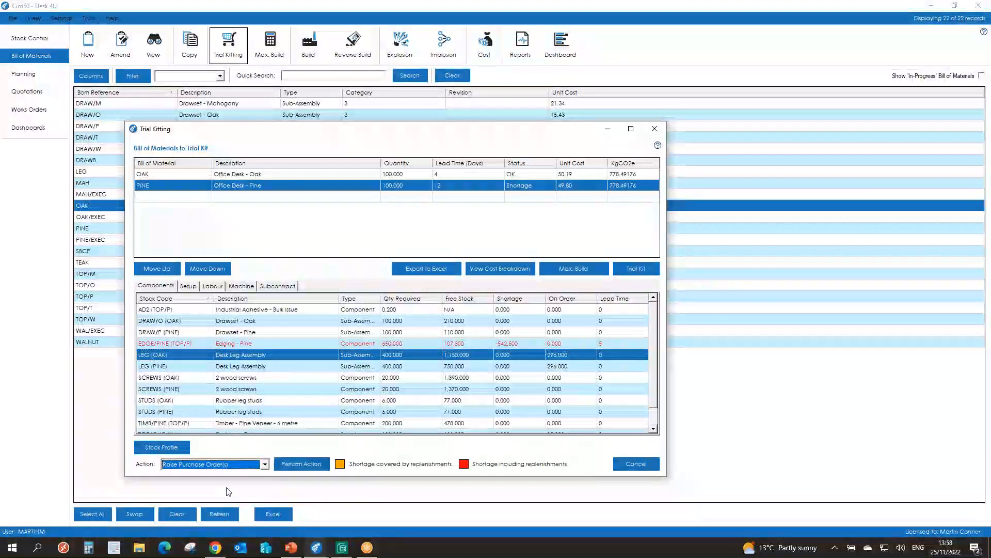
left_click(302, 464)
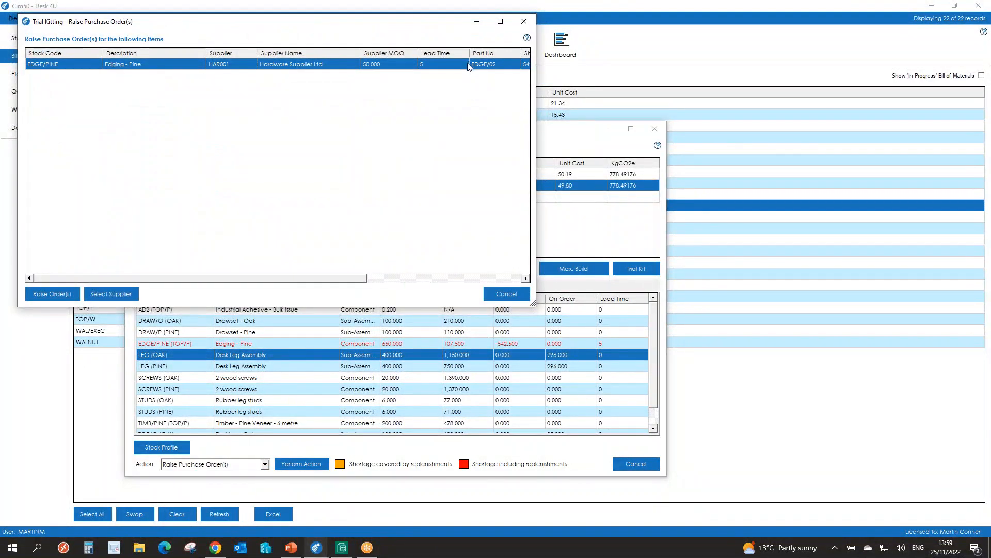
left_click(57, 293)
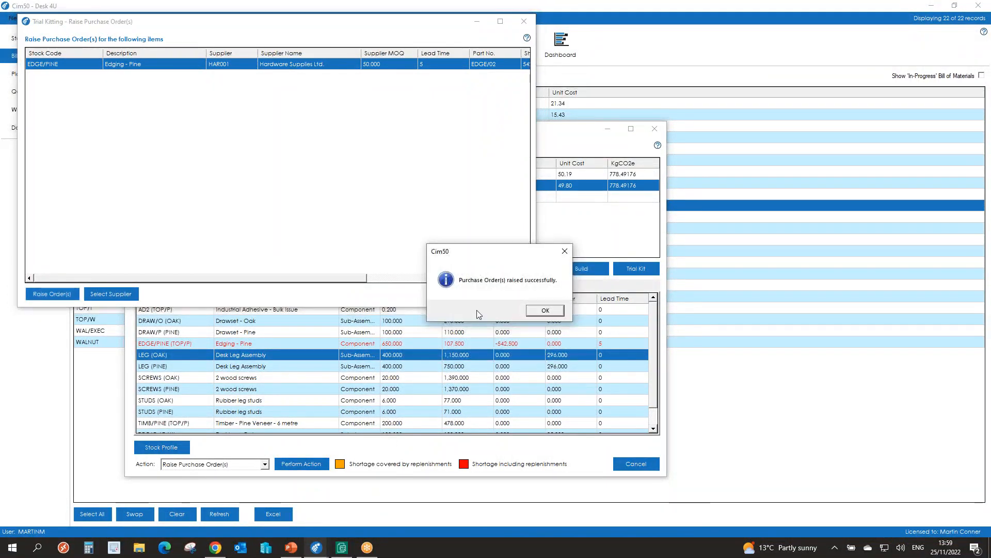
left_click(546, 311)
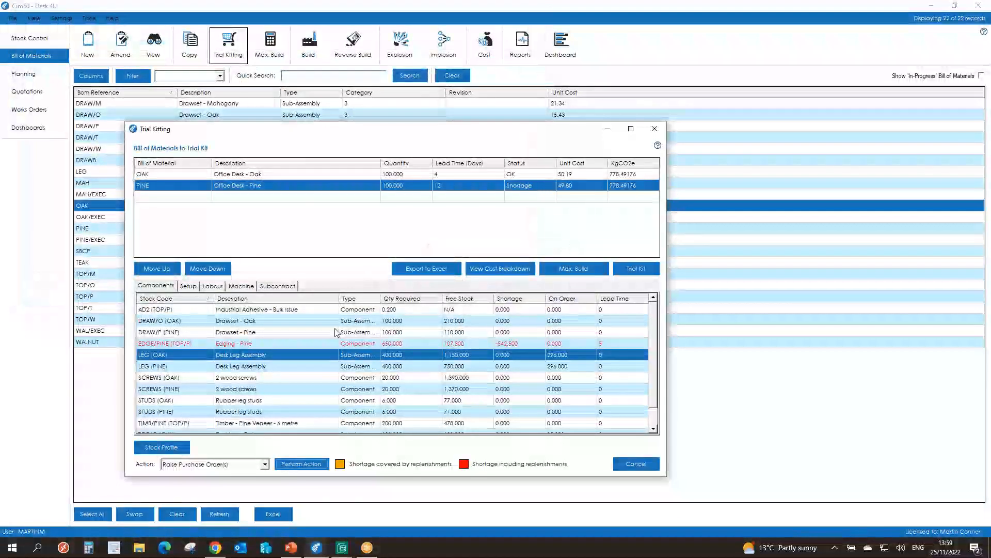
Step: Switch to Sage 50cloud Accounts, review the Hardware Supplies Ltd. purchase order for EDGE/PINE, and return to Cim50
left_click(342, 547)
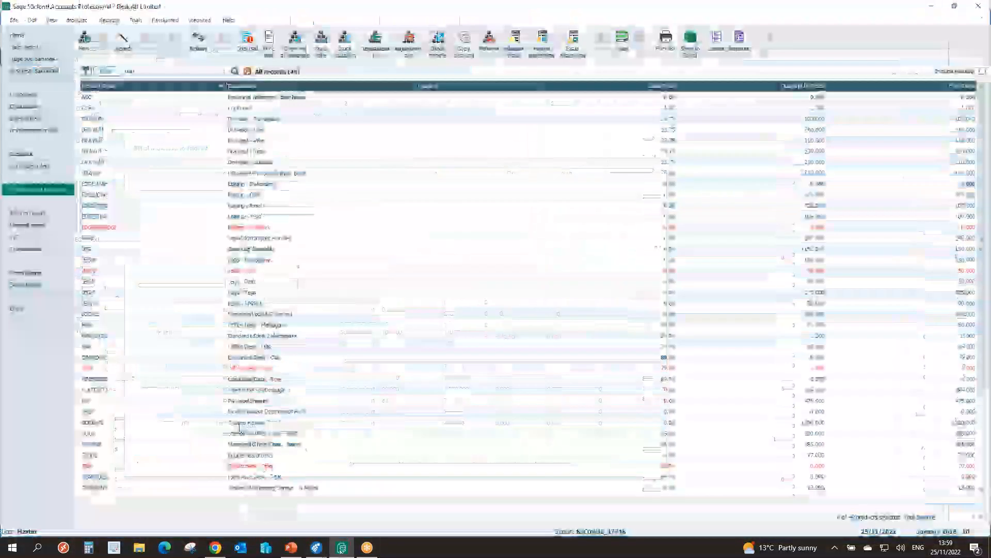
left_click(38, 166)
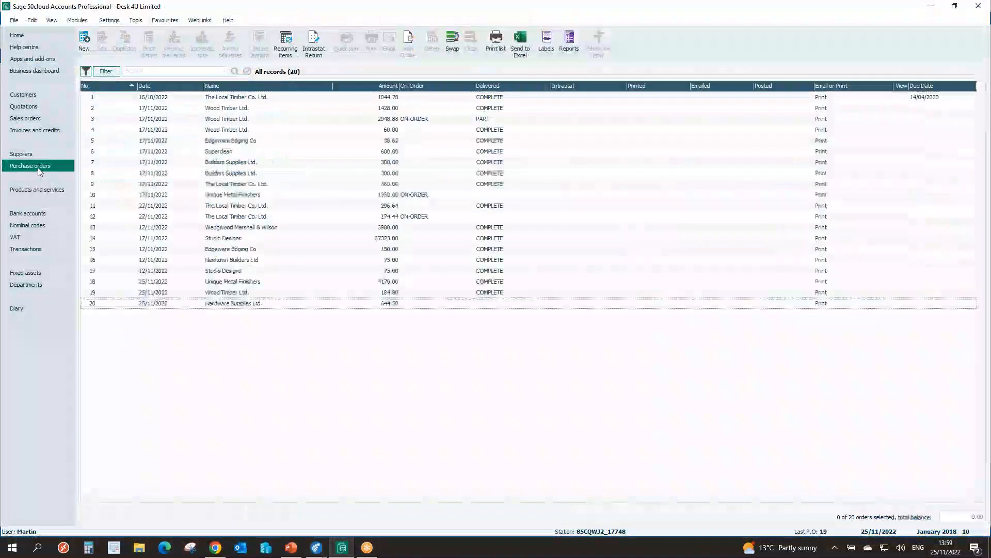
left_click(174, 305)
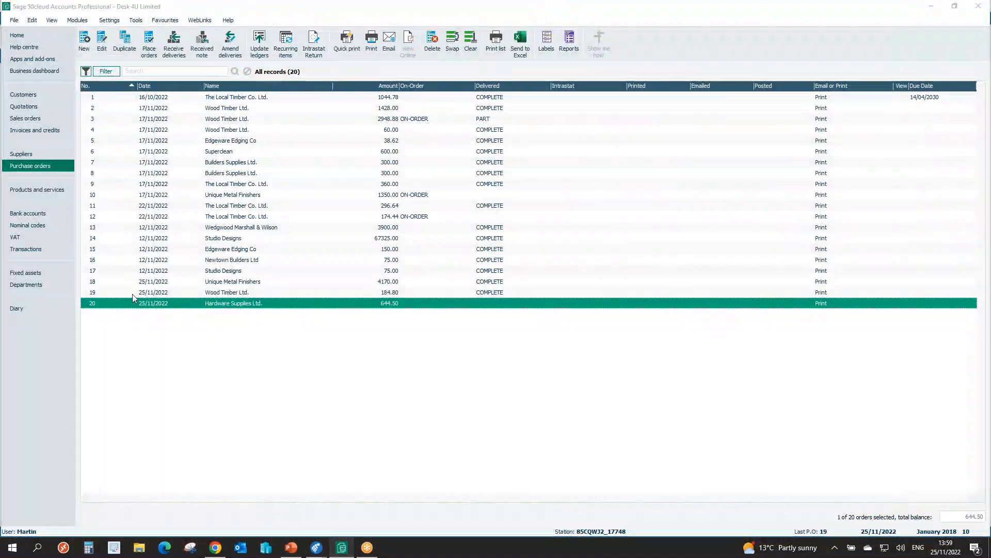
double_click(150, 306)
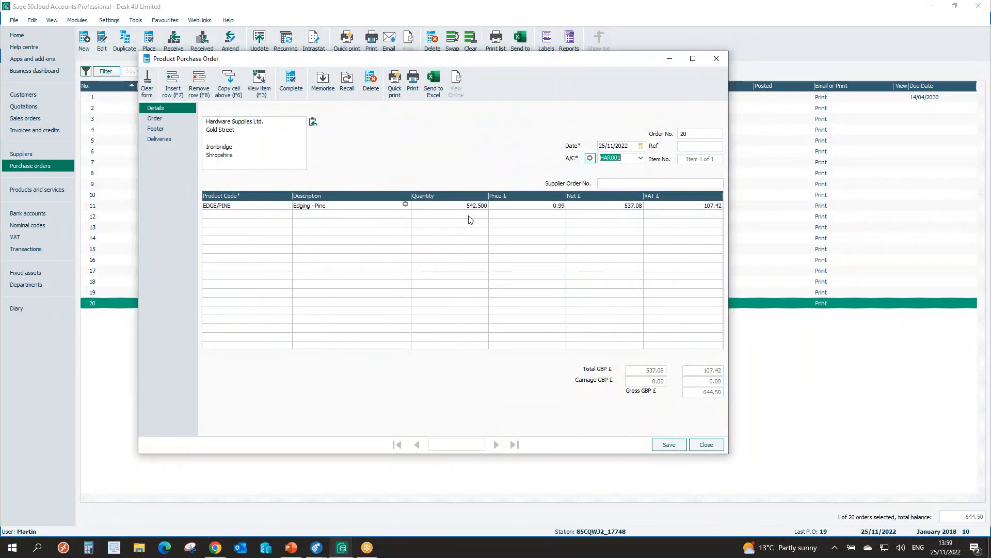
left_click(709, 445)
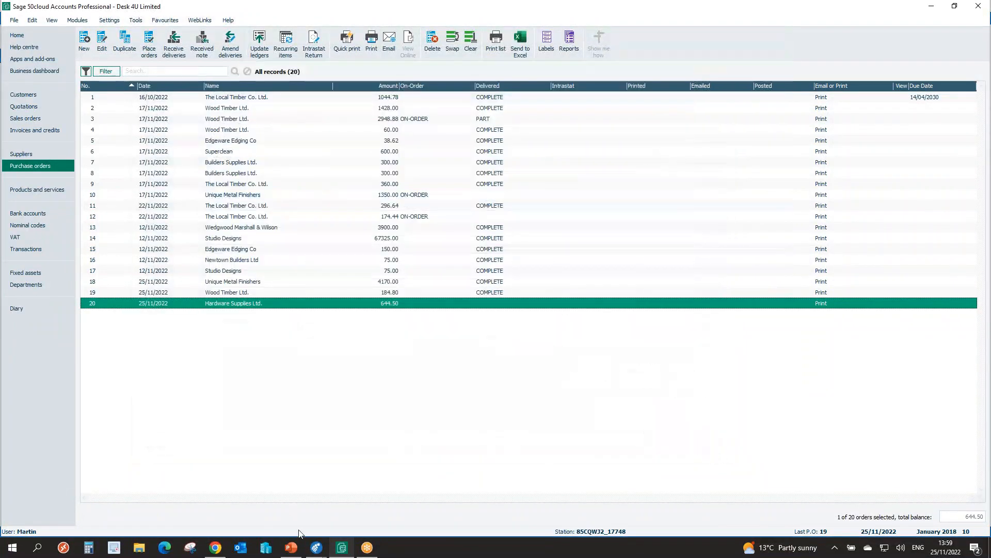
mouse_move(322, 553)
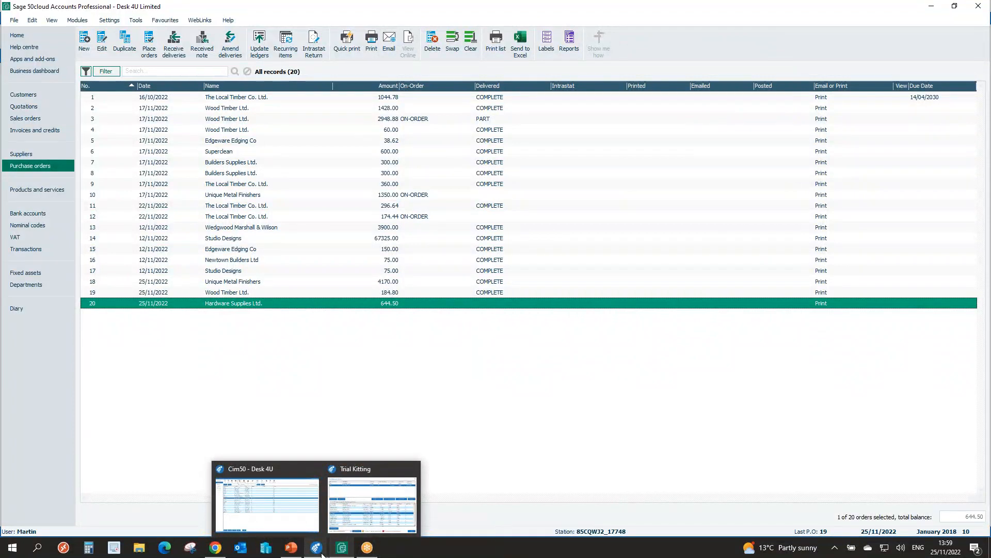
left_click(935, 9)
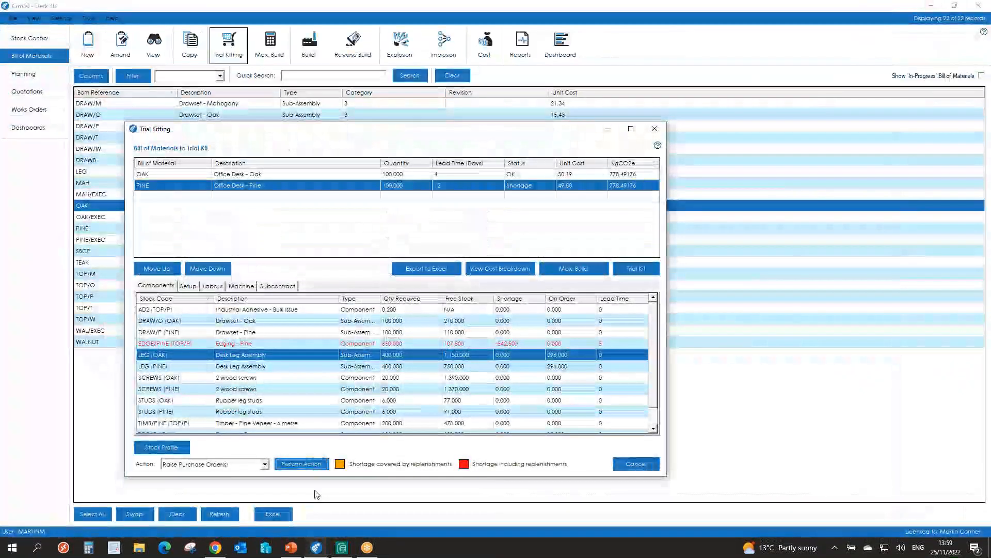
Step: Leave the trial kit and examine the OAK bill's maximum build, comparing what each component can make, including TOP/O
left_click(264, 464)
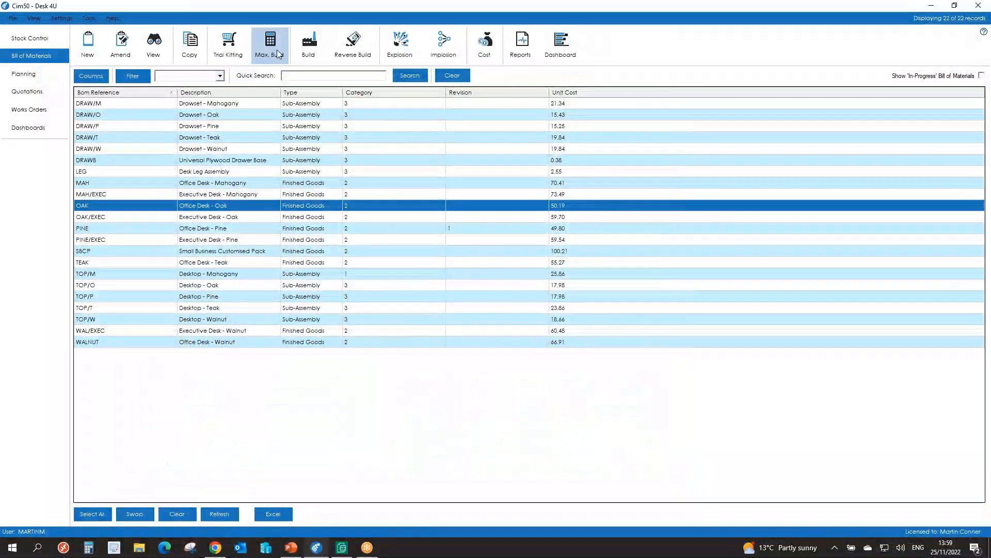
left_click(273, 43)
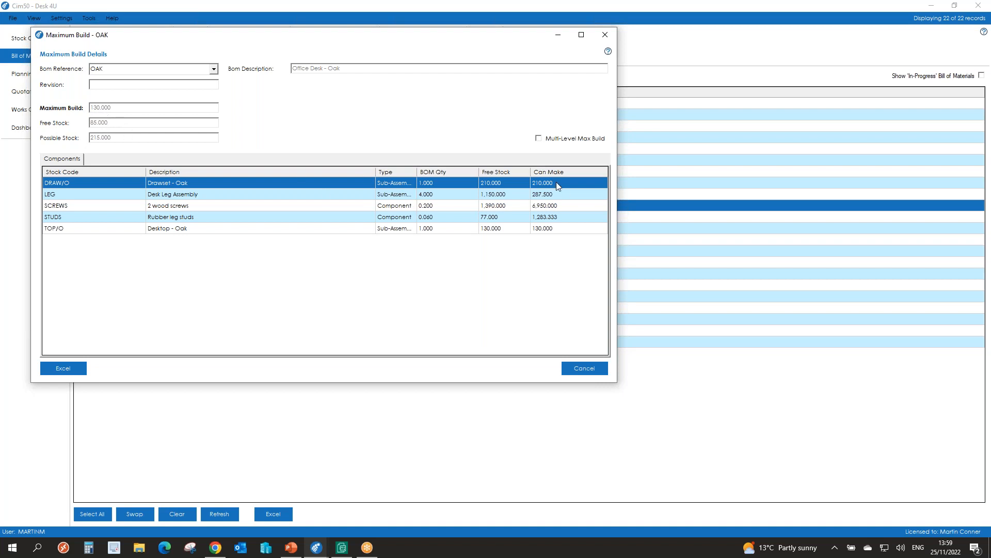
left_click(543, 230)
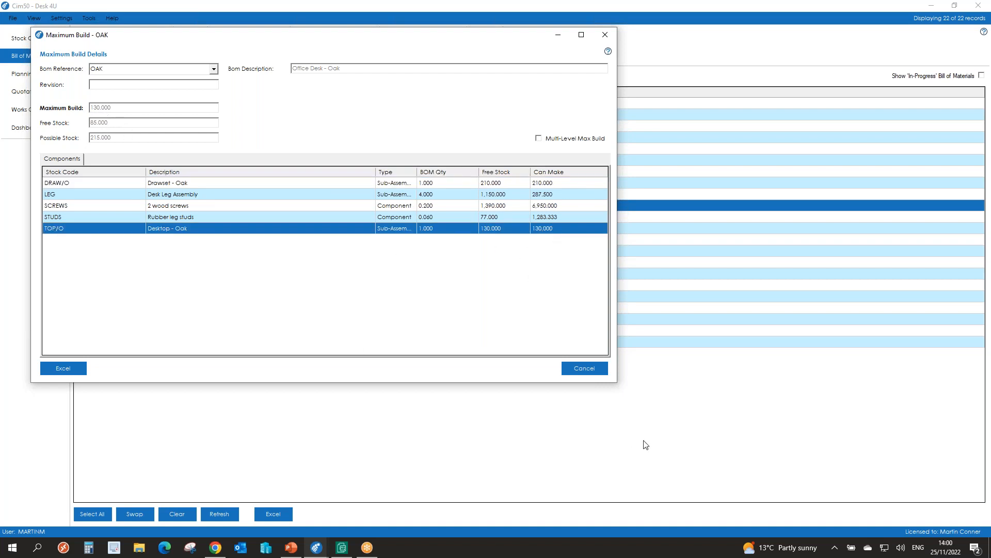
left_click(585, 367)
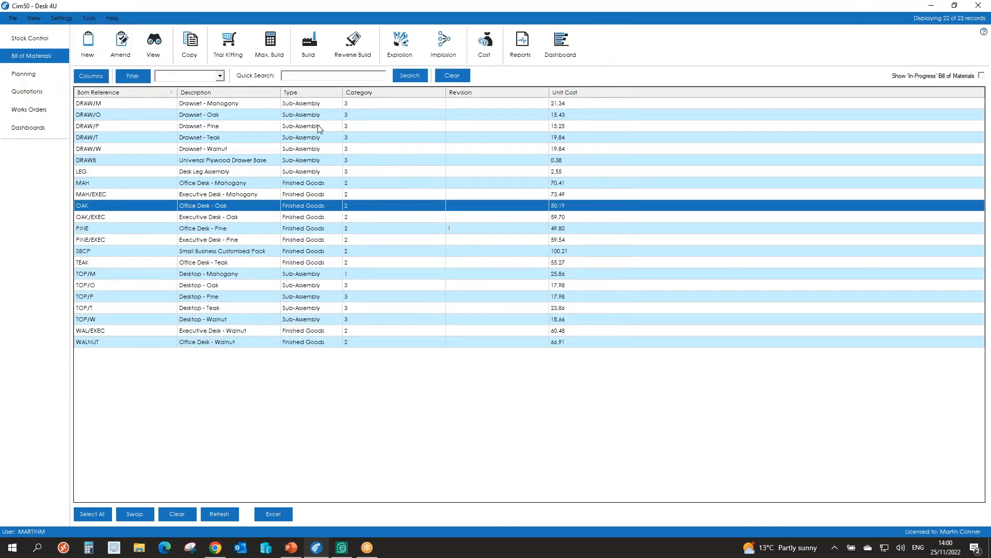
Step: Set up an OAK stock build with reference test1, quantity 1 and no quarantine, and process its component requirements
left_click(313, 51)
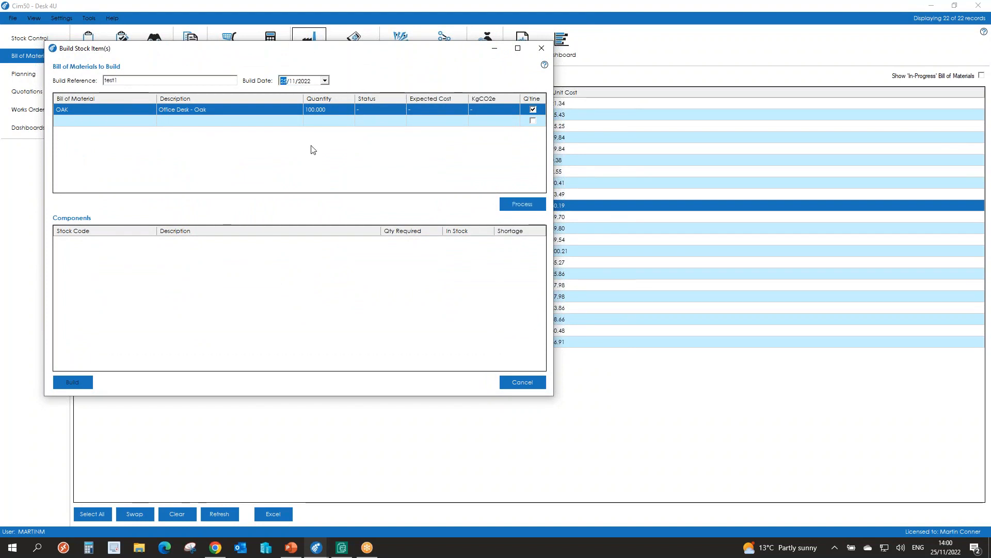
left_click(332, 109)
type("1")
key("Tab")
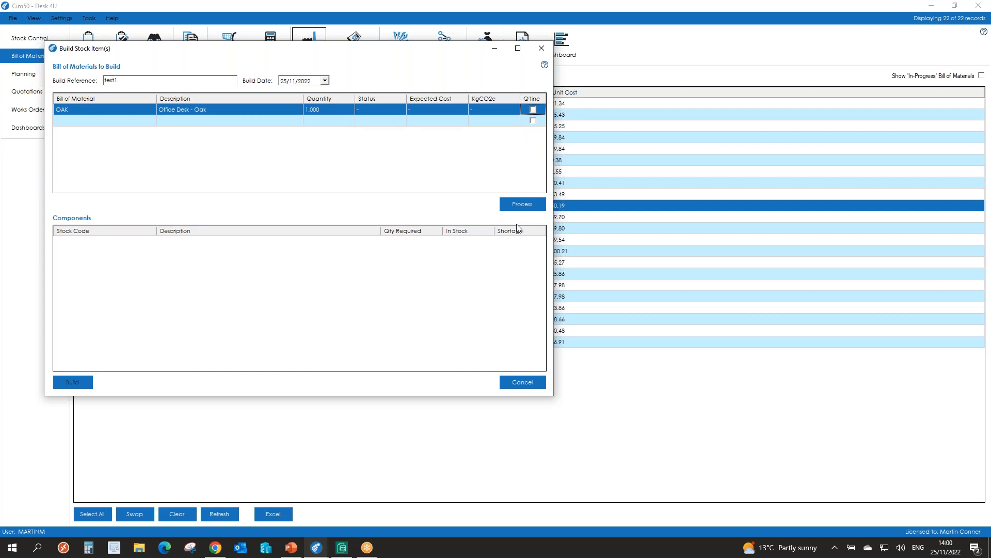
left_click(519, 204)
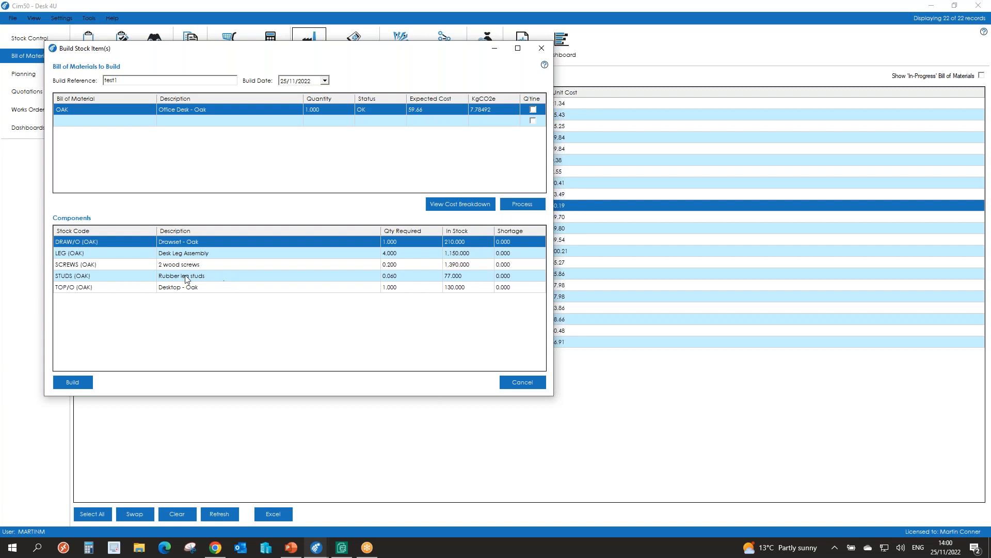
Step: Start the OAK build and issue the DRAW/O batch using FIFO auto-selection
left_click(73, 386)
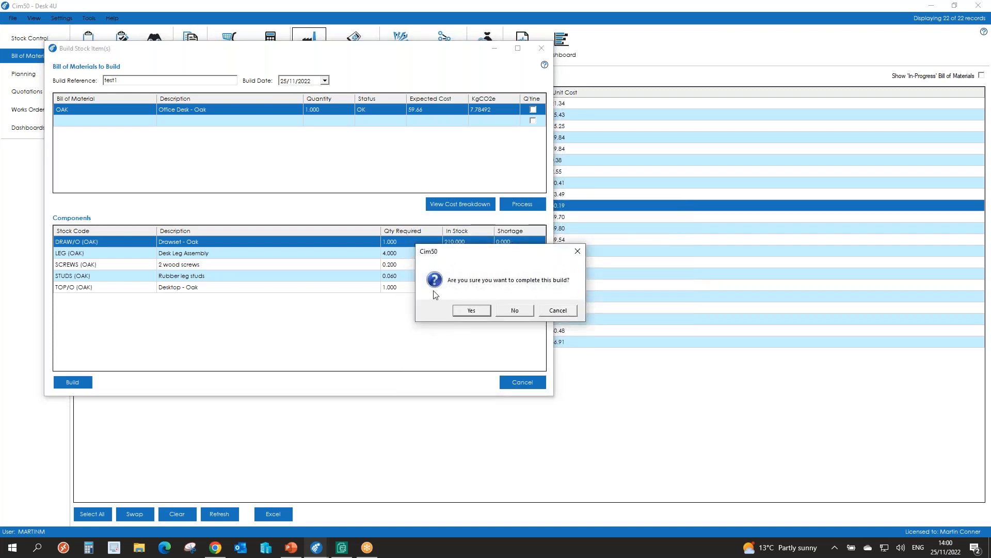
left_click(471, 311)
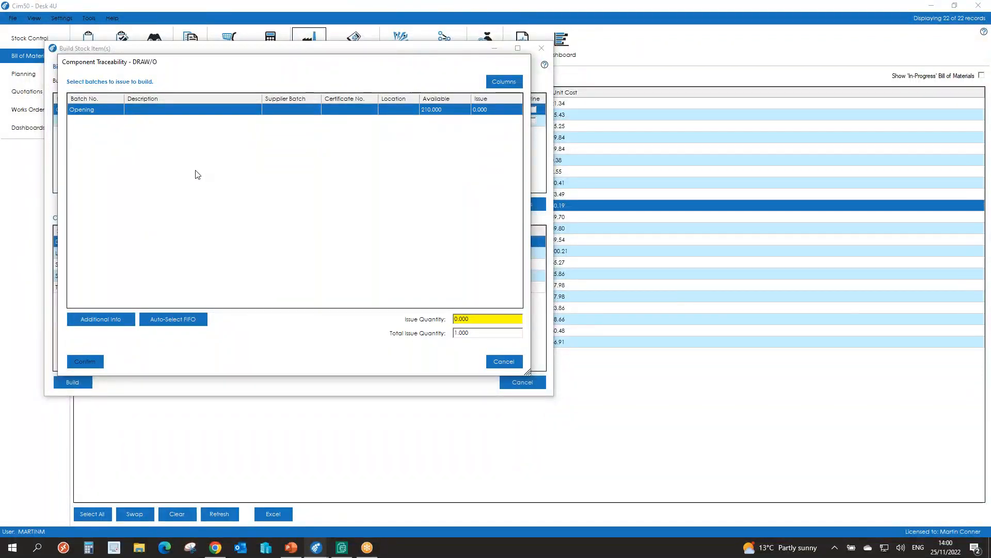
left_click(499, 109)
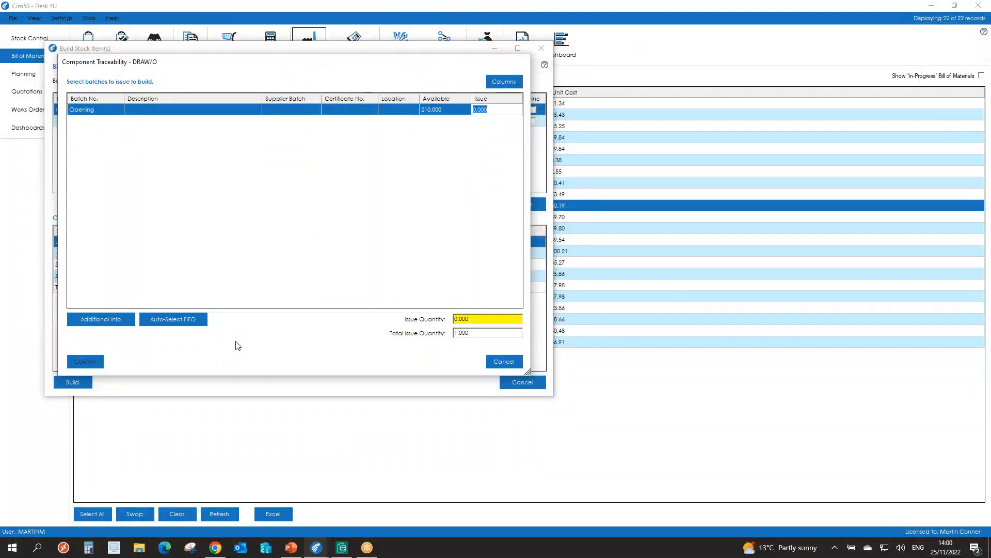
left_click(165, 320)
left_click(86, 362)
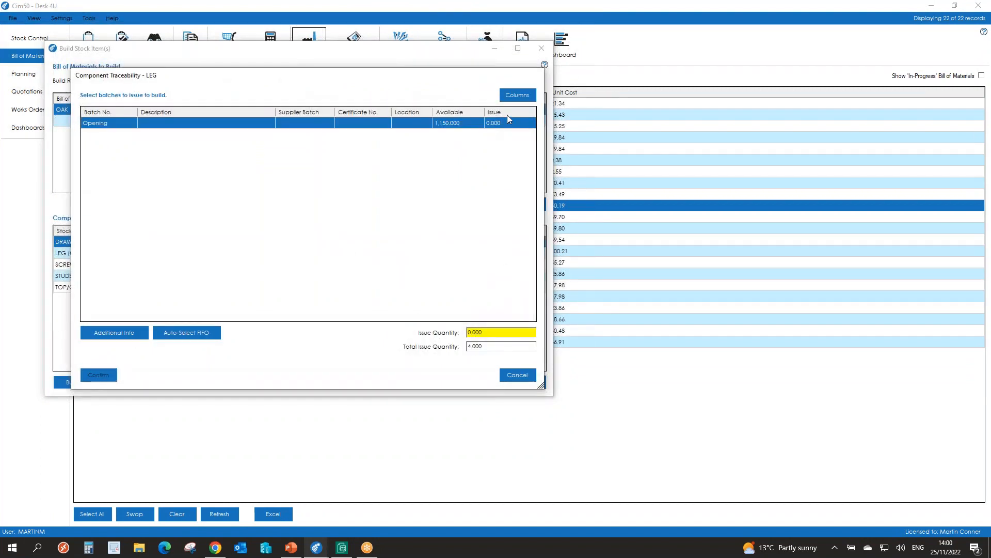
Step: Issue the LEG, SCREWS, STUDS and TOP/O batches to the build using FIFO auto-selection
left_click(173, 330)
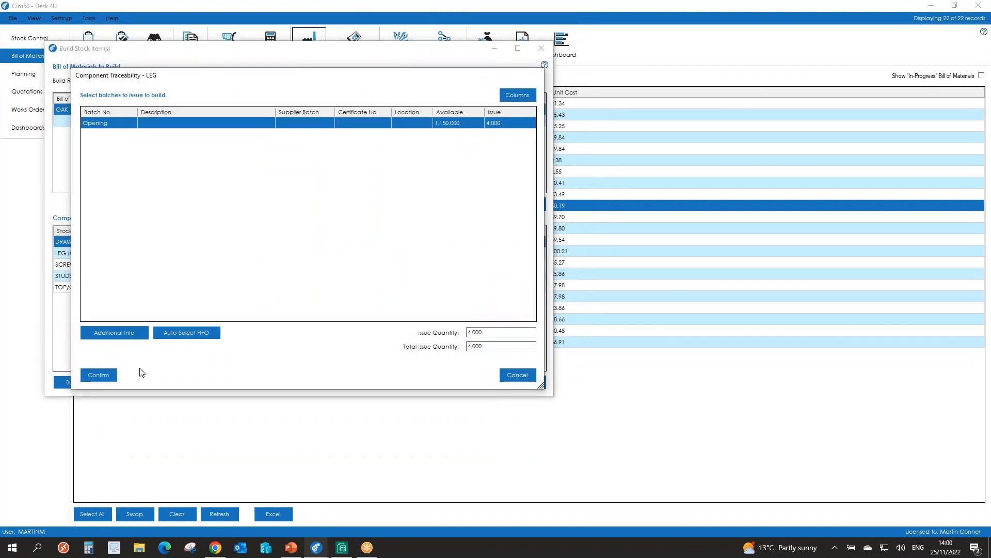
left_click(98, 375)
left_click(189, 348)
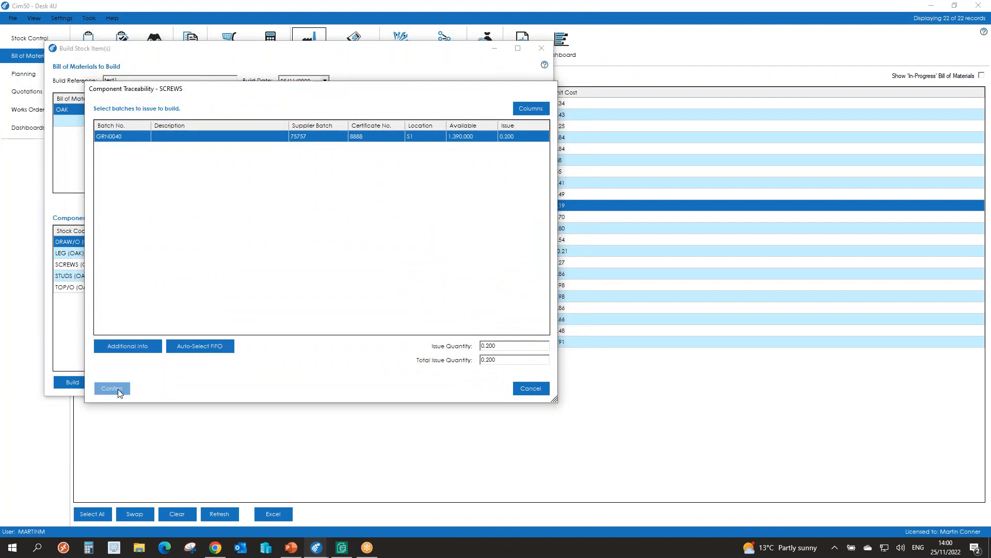
left_click(118, 389)
left_click(203, 361)
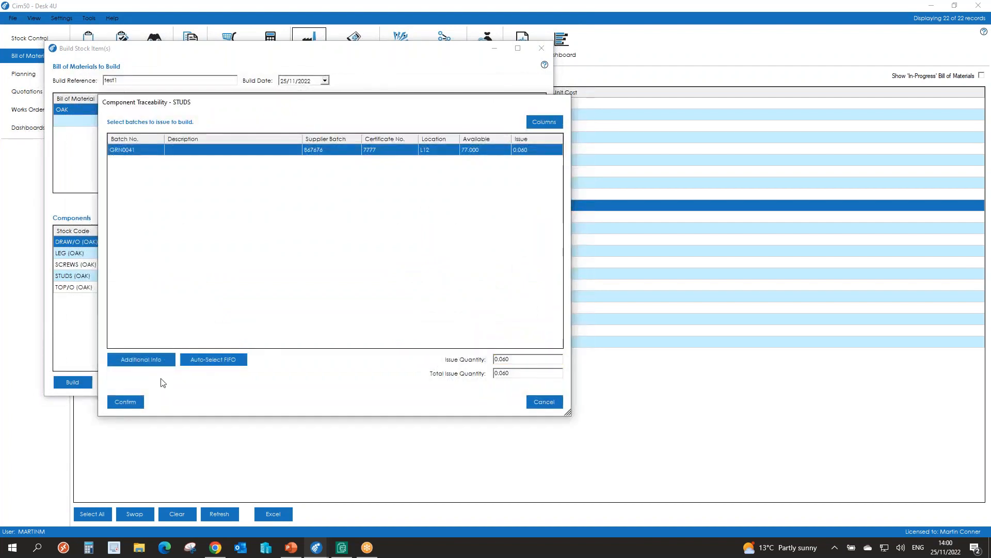
left_click(124, 402)
left_click(243, 373)
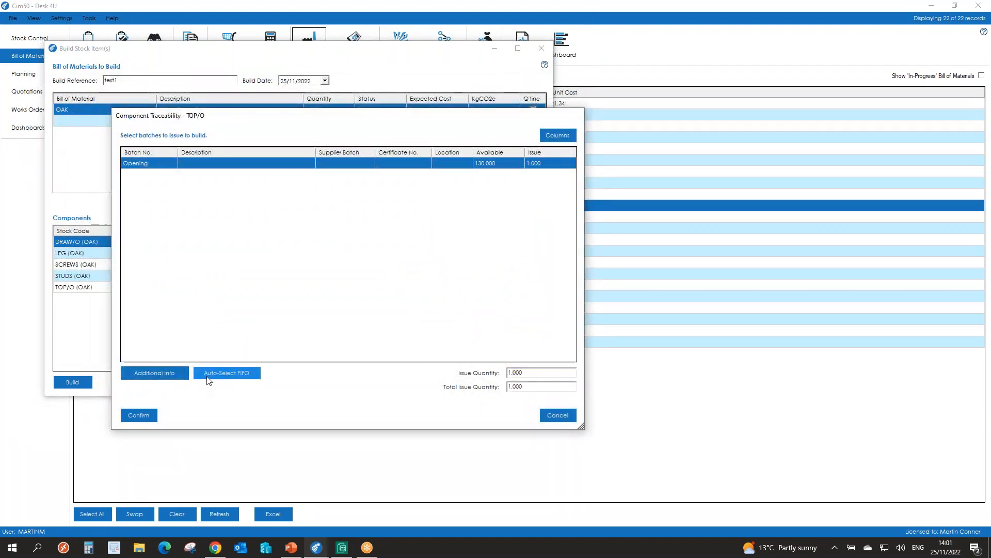
left_click(144, 414)
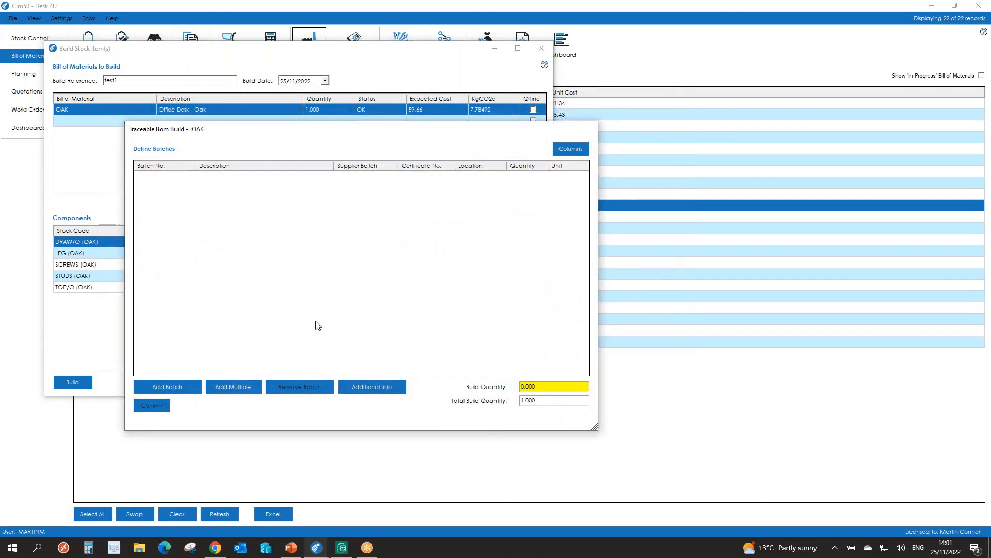
Step: Add finished batch 74747 with quantity 1 to the traceable OAK build
left_click(171, 386)
left_click(161, 179)
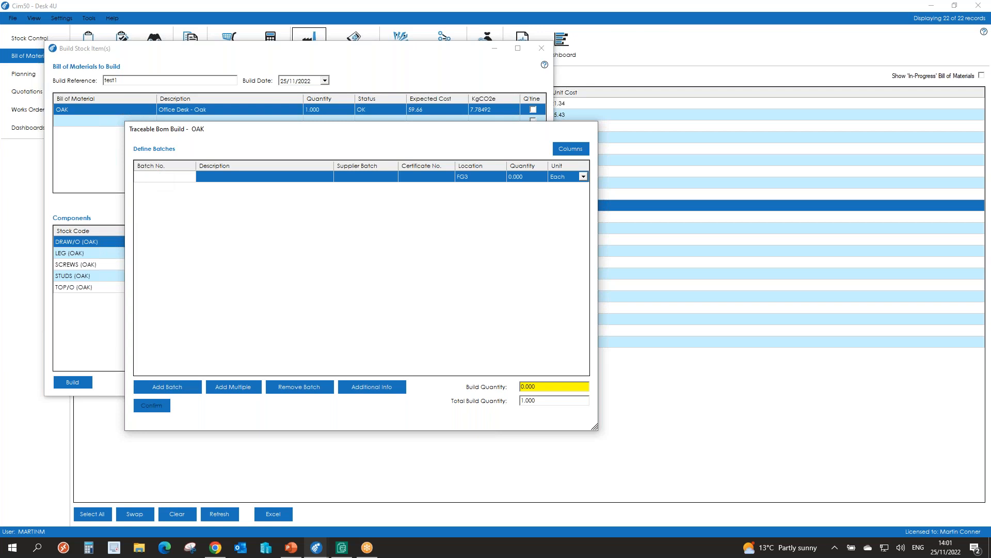
key("Tab")
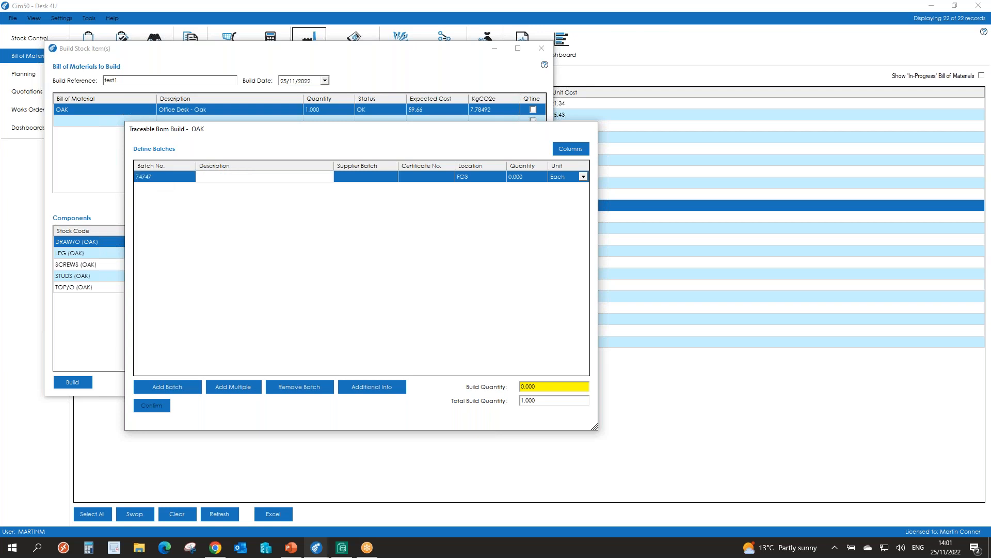
left_click(514, 179)
type("1")
key("Tab")
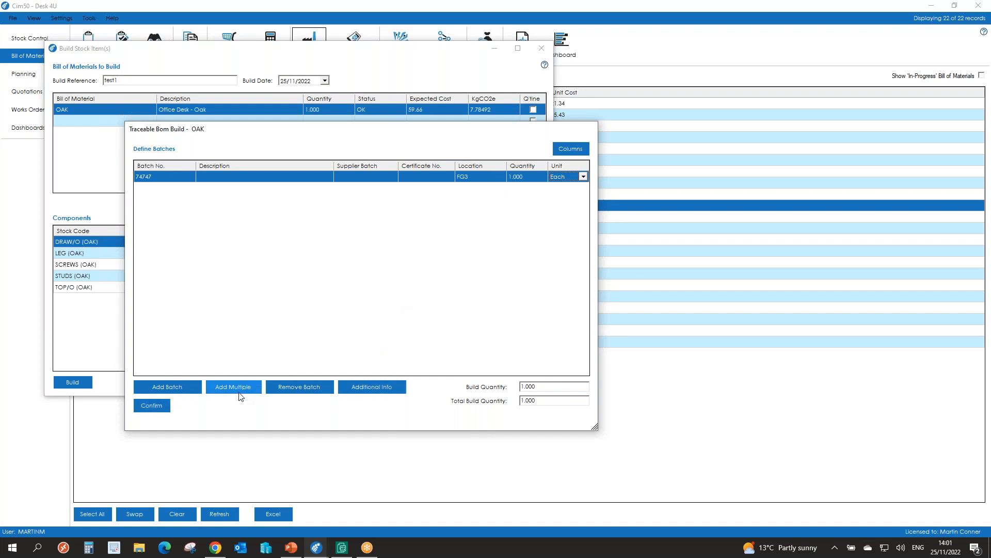
Step: Check the finished batch's additional info without changing it, and confirm the batch to complete the OAK build
left_click(373, 384)
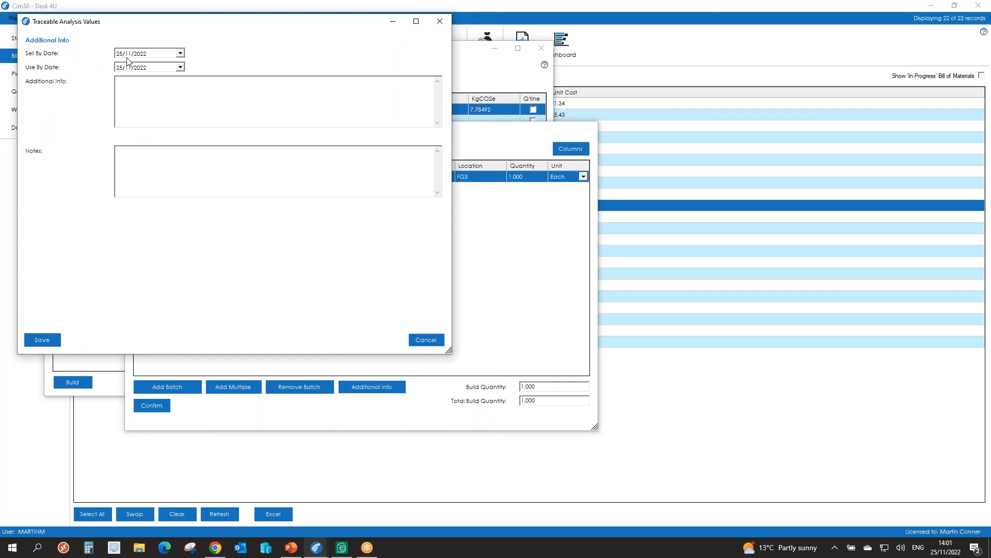
left_click(424, 340)
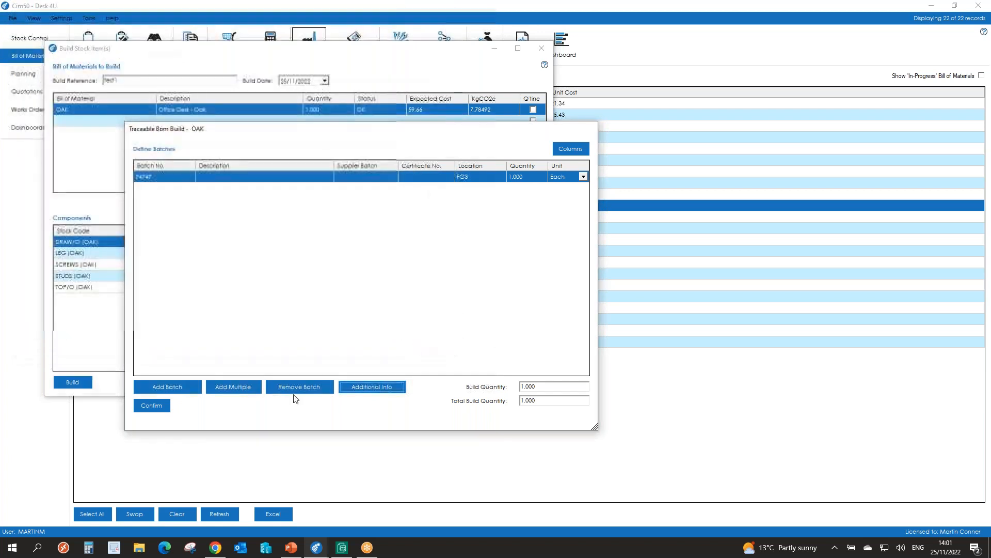
left_click(148, 405)
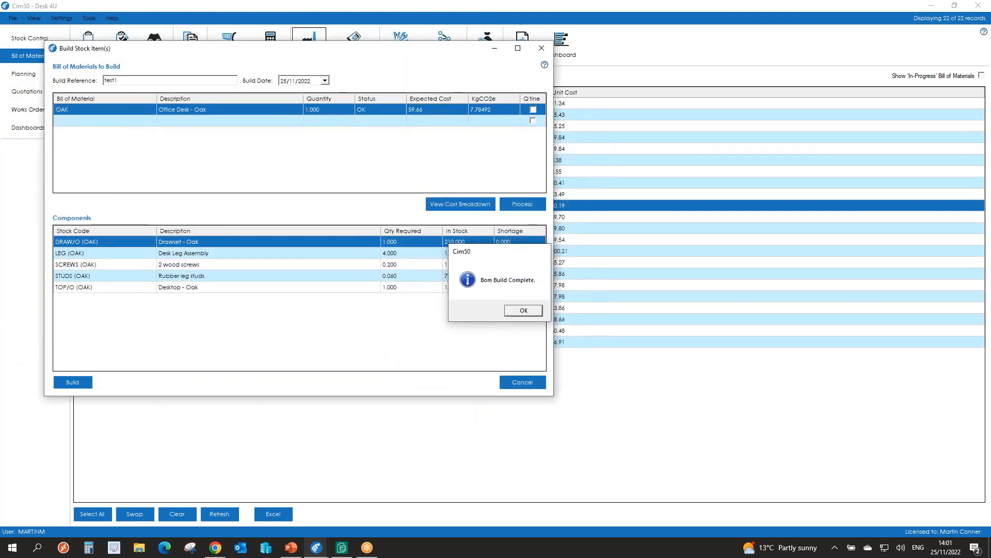
left_click(522, 309)
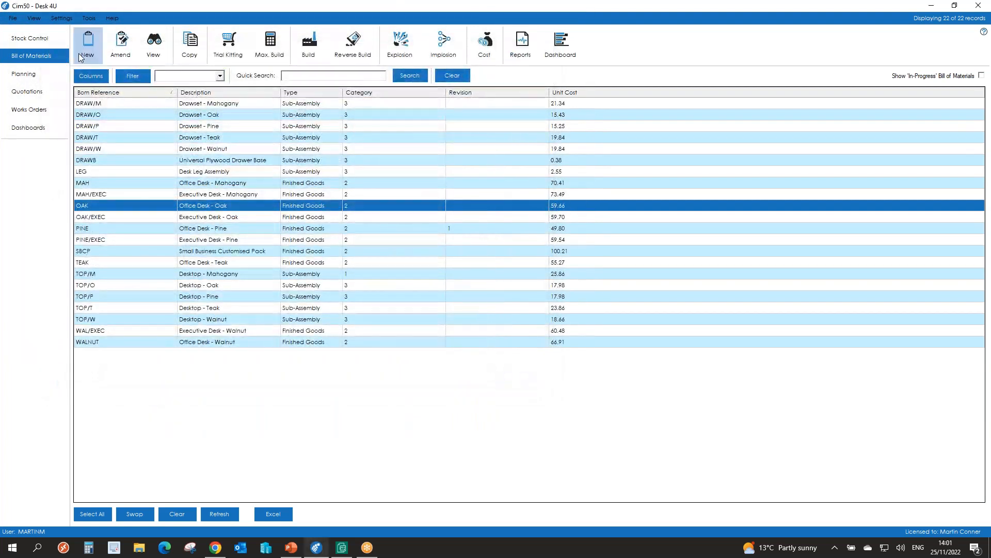
Step: Open the OAK stock record in stock control and review its transaction history and batches for the new build
left_click(9, 40)
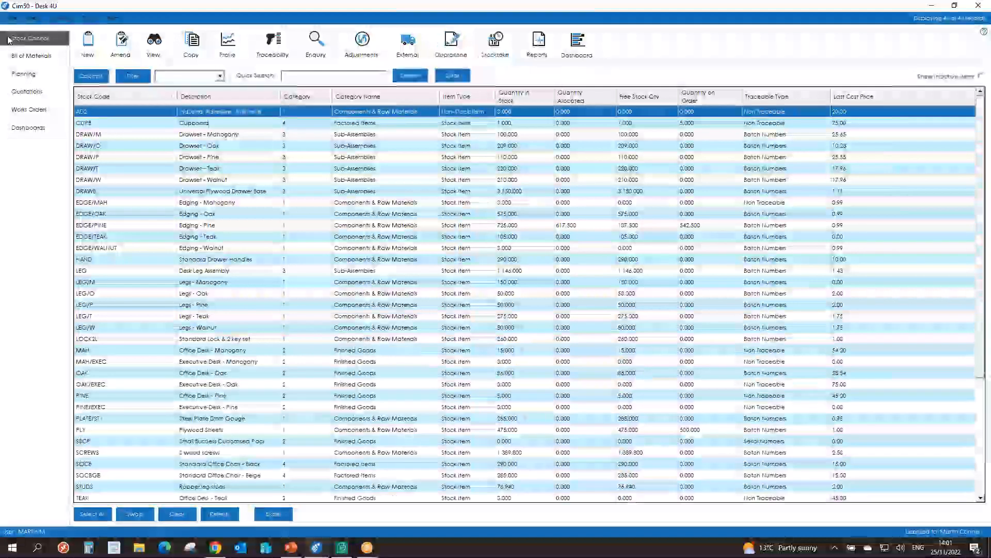
left_click(96, 374)
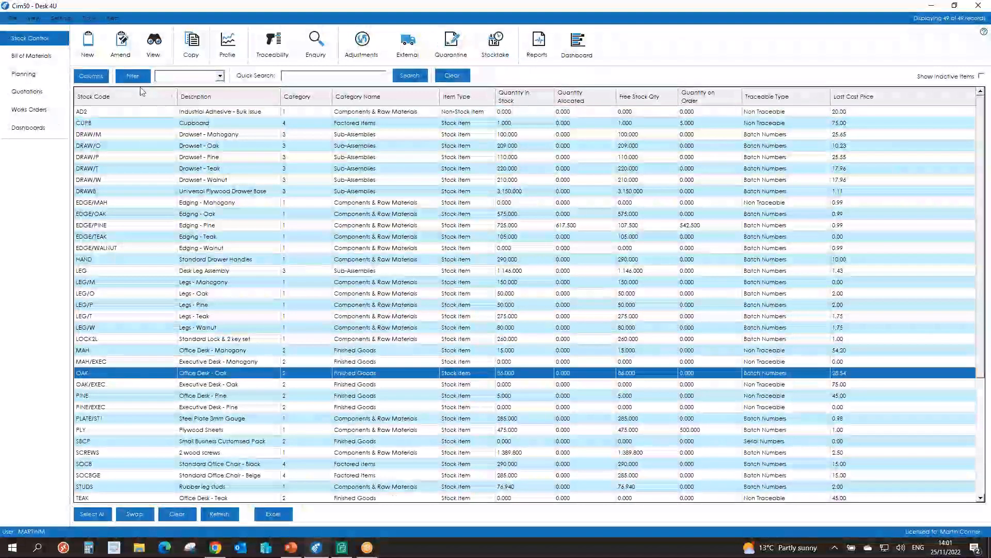
left_click(153, 44)
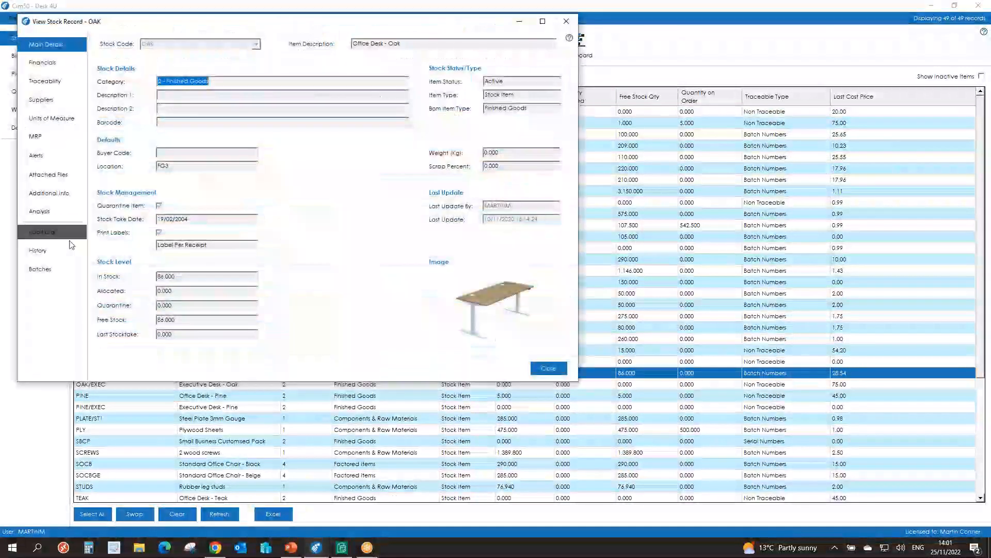
left_click(41, 251)
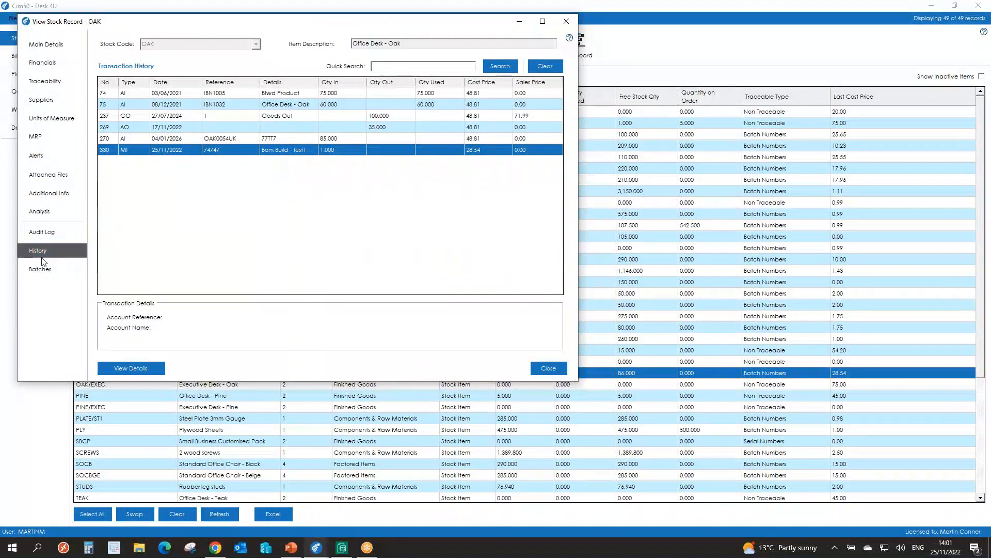
left_click(37, 269)
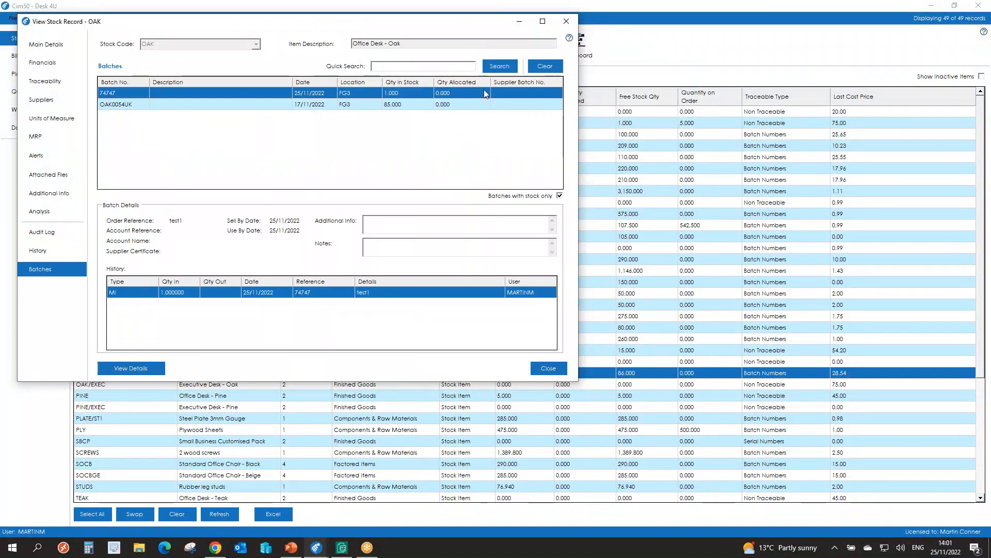
Step: Close the OAK stock record and review the transaction history of the DRAW/O drawset for the OAK build issue
left_click(548, 367)
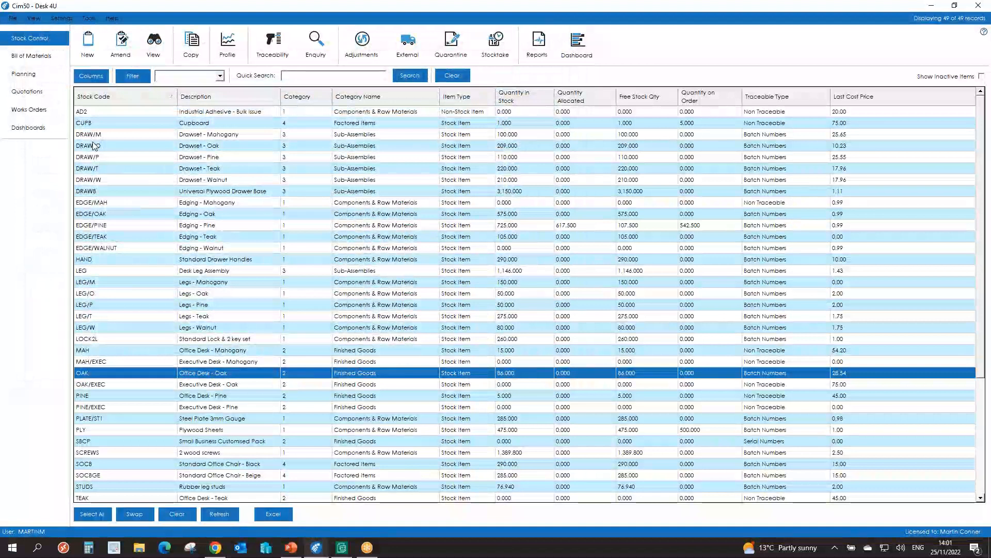
left_click(96, 146)
left_click(153, 43)
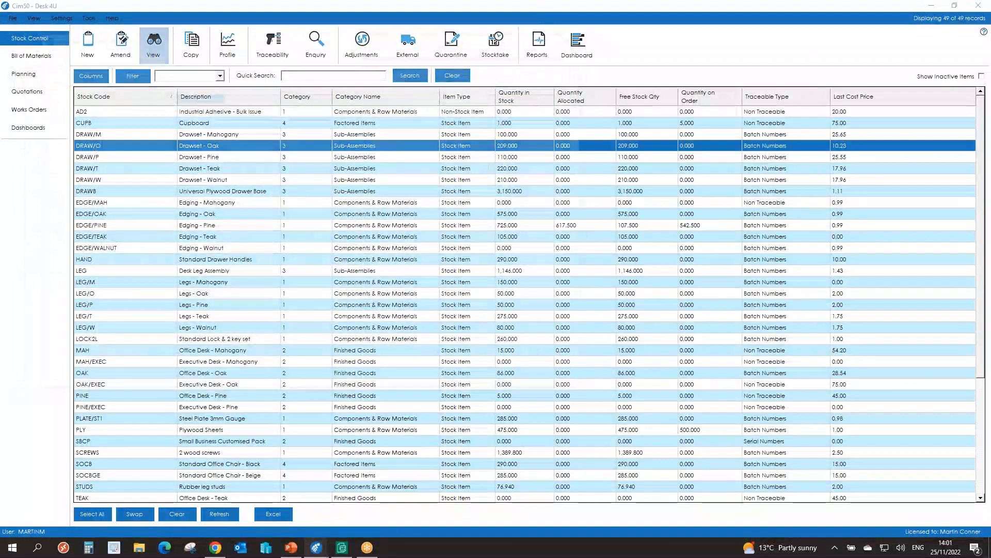
left_click(52, 264)
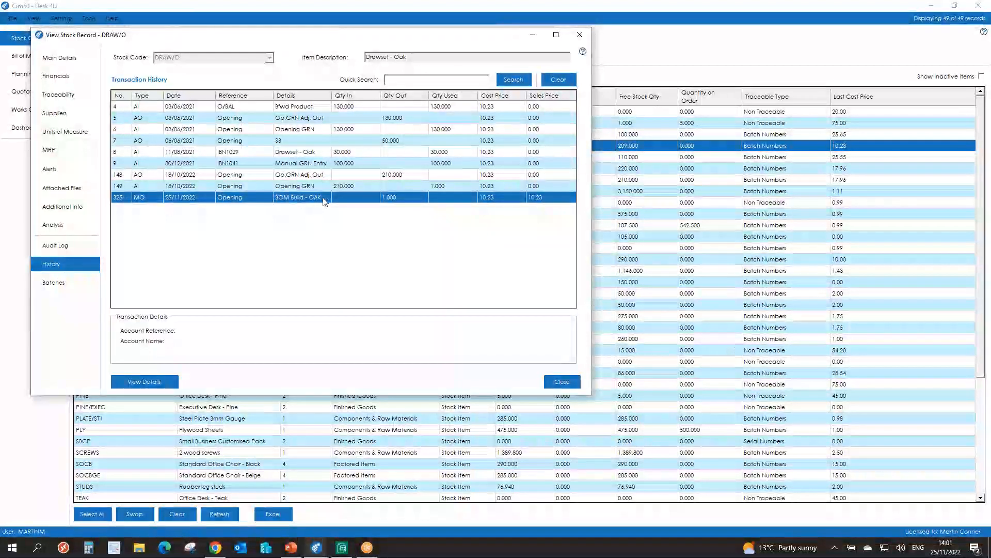
left_click(569, 381)
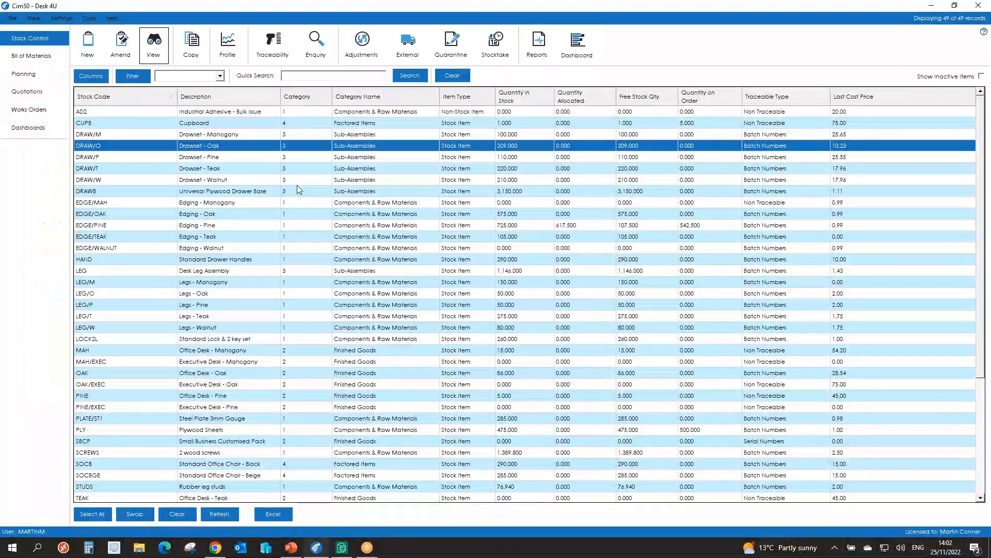
Step: Check which specific builds of the OAK bill of materials are available for Reverse Build, without reversing any
left_click(52, 56)
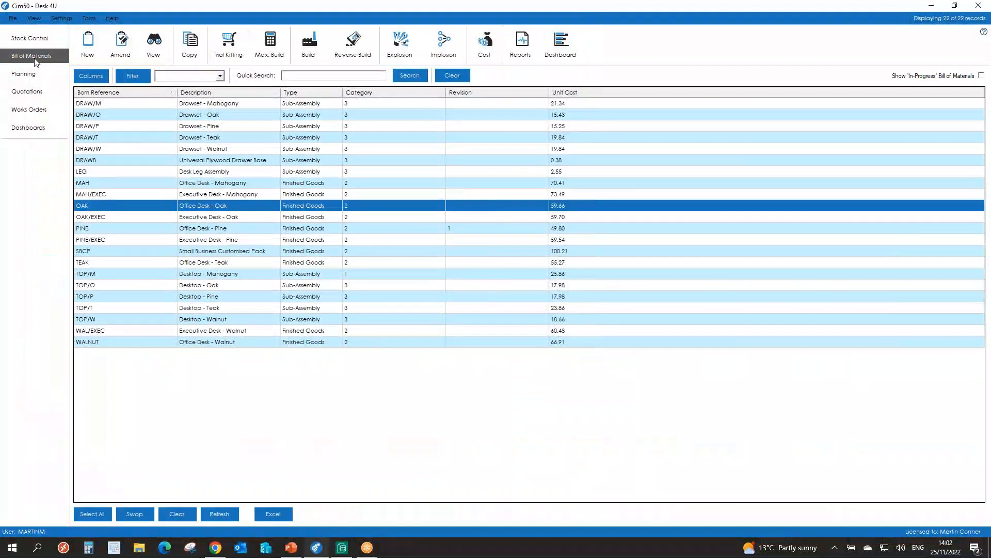
left_click(354, 43)
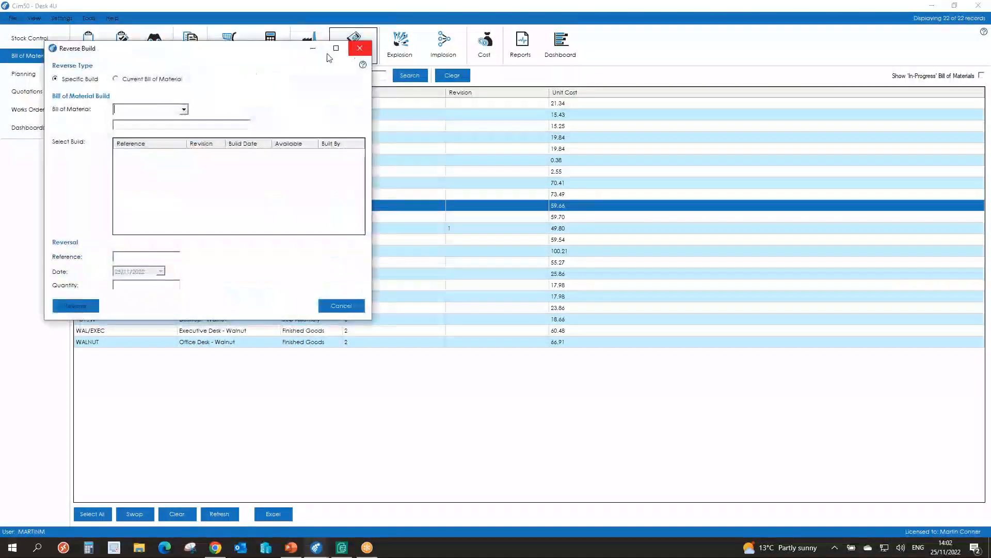
left_click(184, 109)
scroll(155, 155, "down", 5)
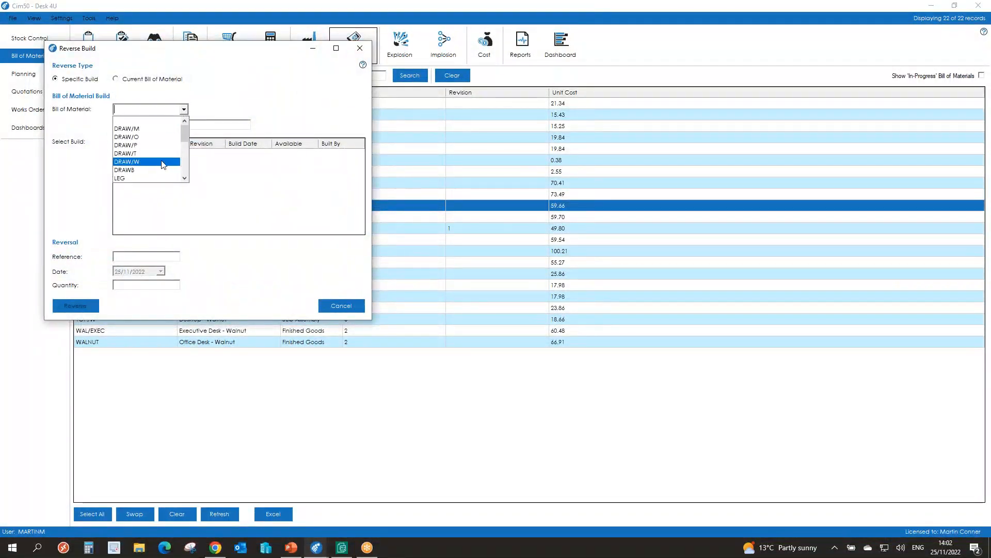
scroll(154, 164, "up", 1)
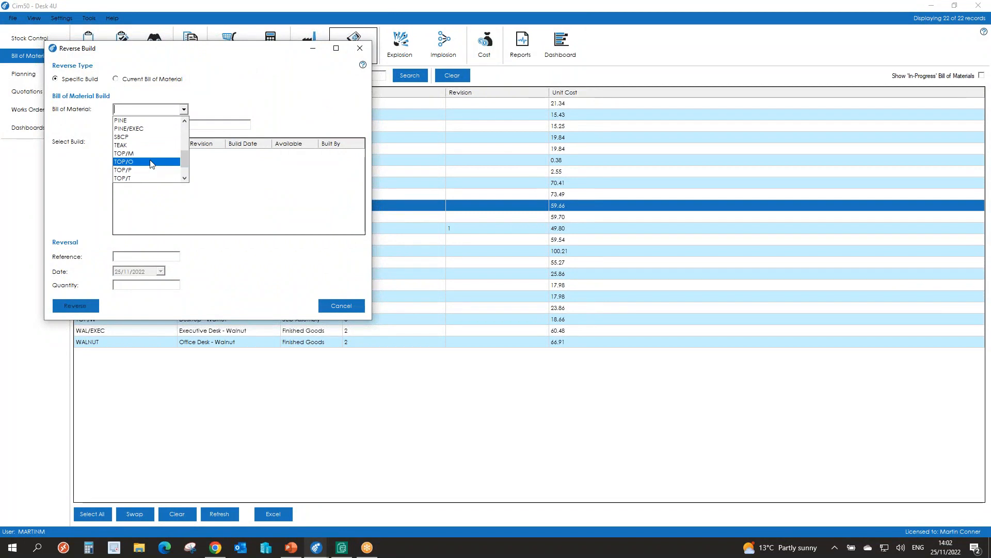
left_click(185, 121)
left_click(185, 121)
left_click(158, 121)
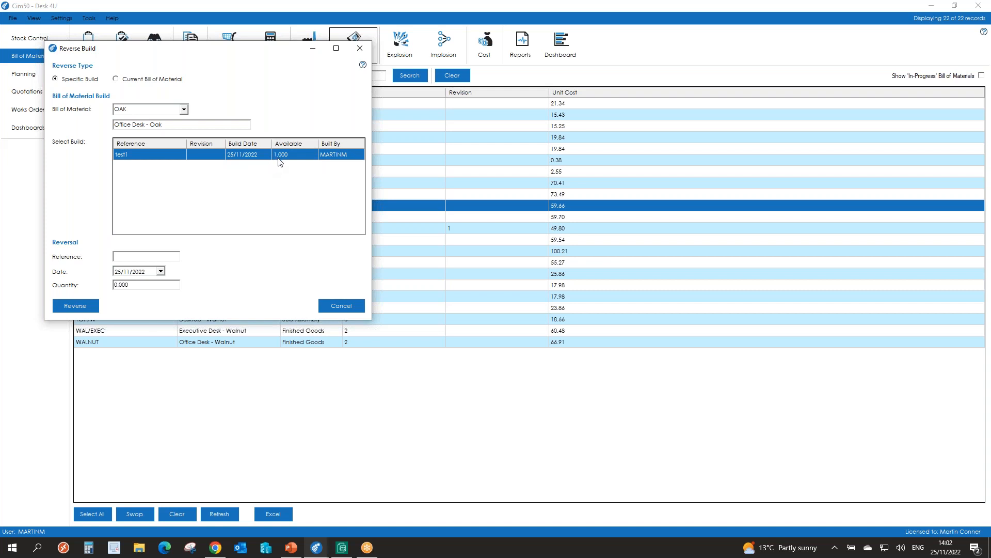
left_click(359, 309)
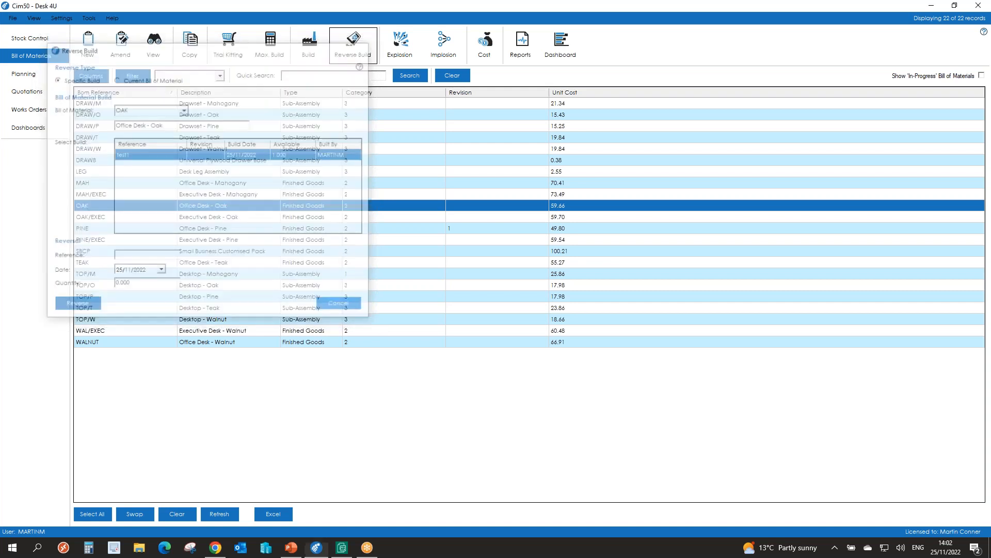
Step: Explode the OAK bill of materials through its DRAW/O, DRAWB, LEG and TOP/O sub-assemblies and view the TOP/O bill of material
left_click(404, 55)
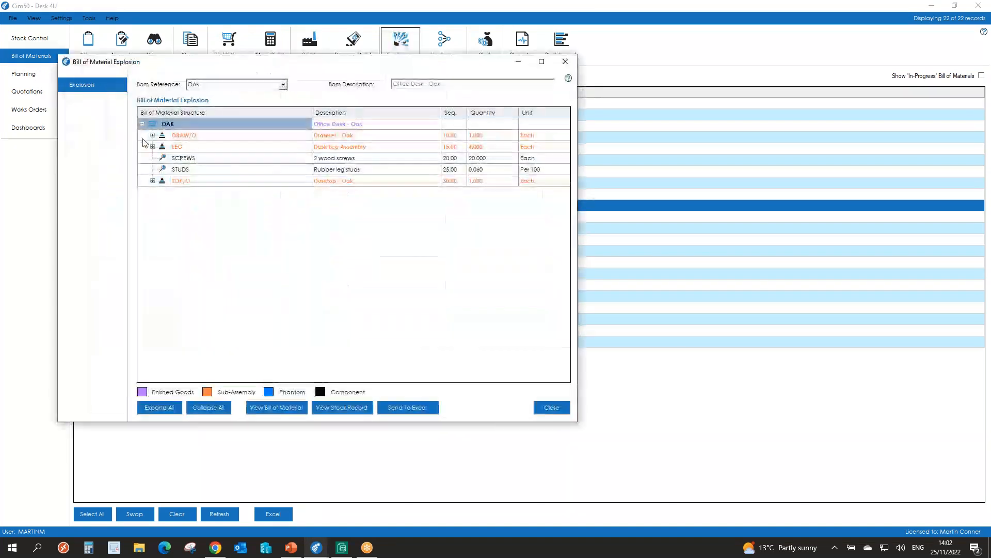
left_click(152, 136)
left_click(163, 147)
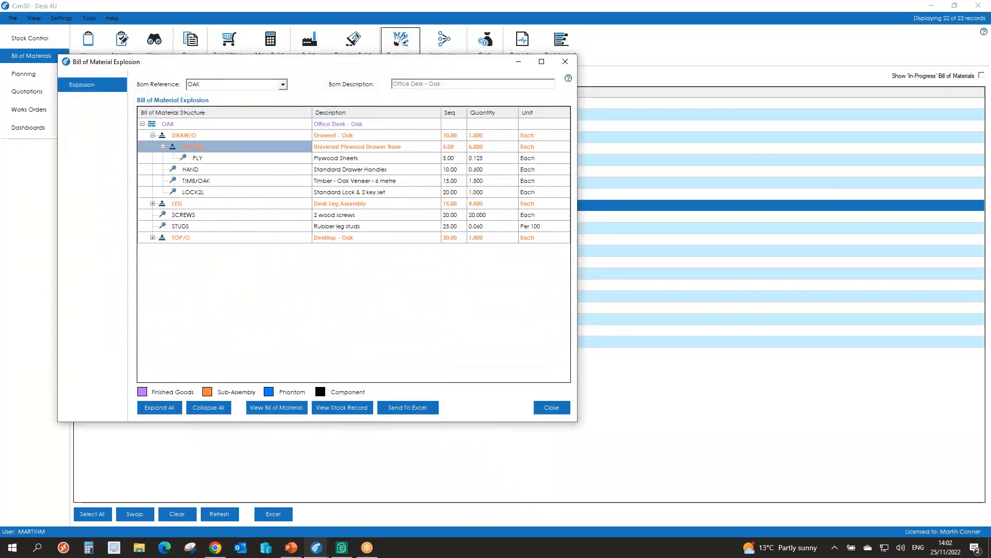
left_click(153, 203)
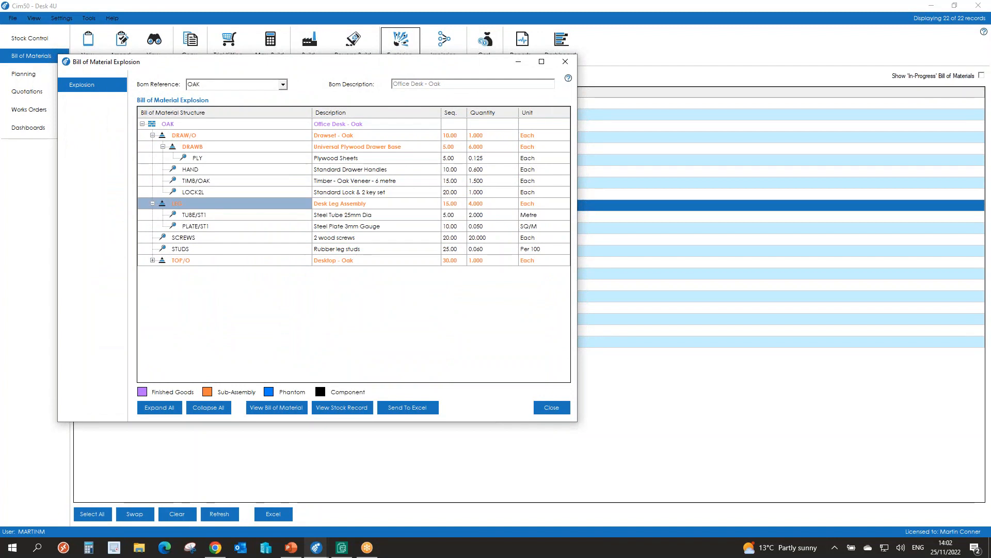
left_click(153, 260)
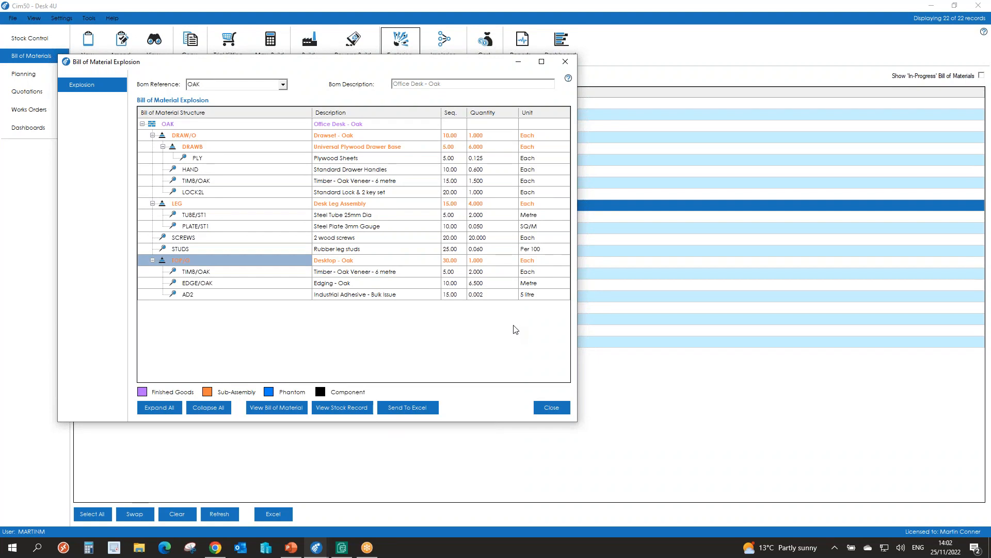
left_click(274, 406)
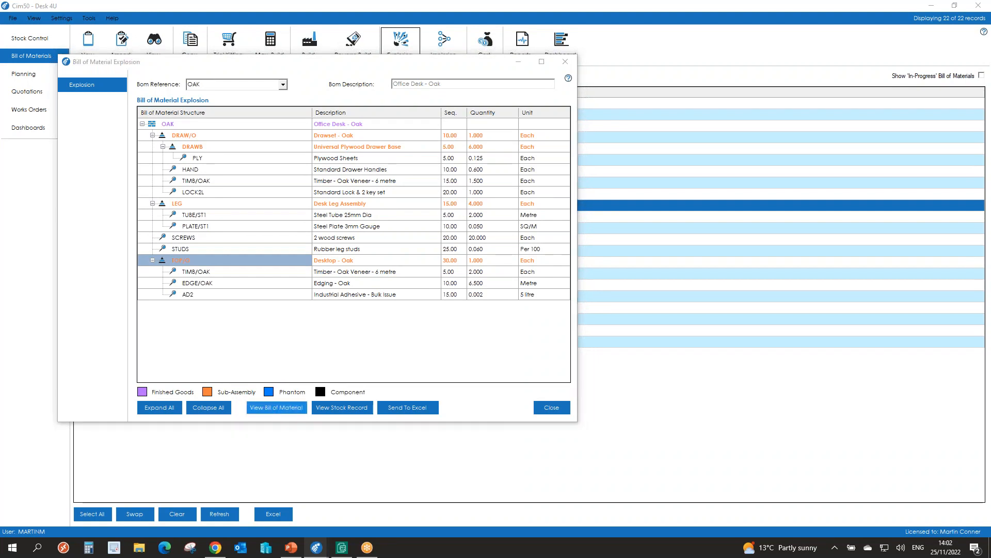
left_click(640, 421)
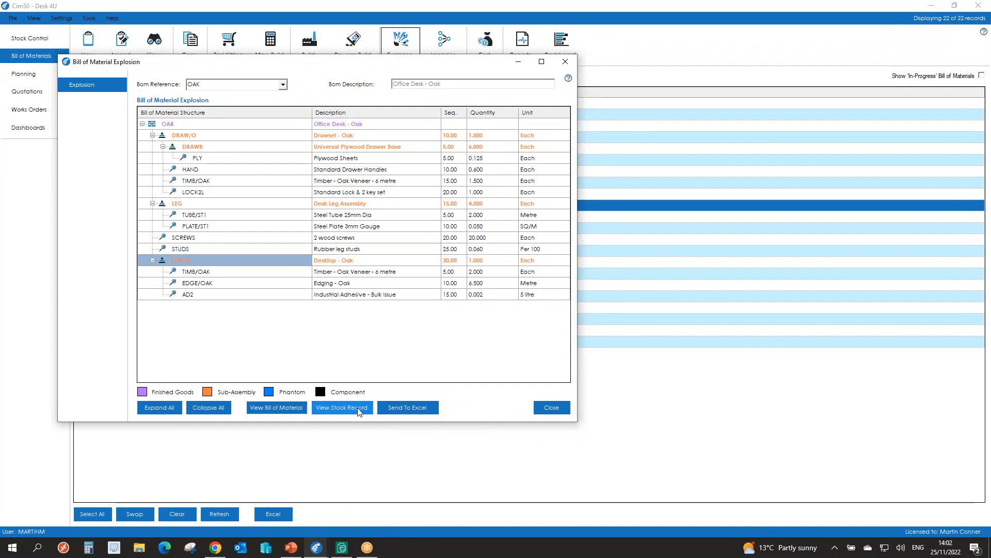
left_click(552, 408)
Step: Run a bill of material implosion for stock code PLY and trace its use through DRAWB and DRAW/O to the OAK desk's parent
left_click(443, 40)
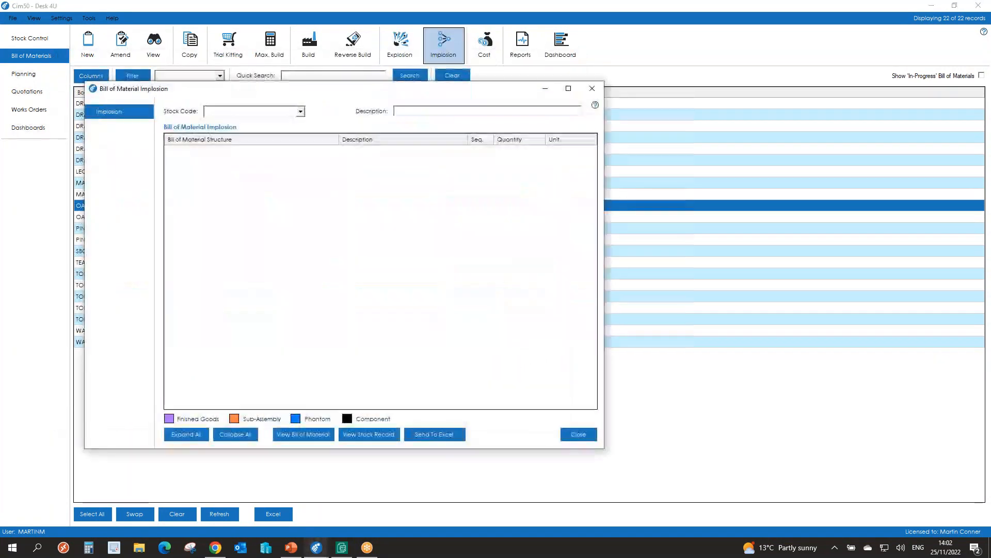
left_click(263, 109)
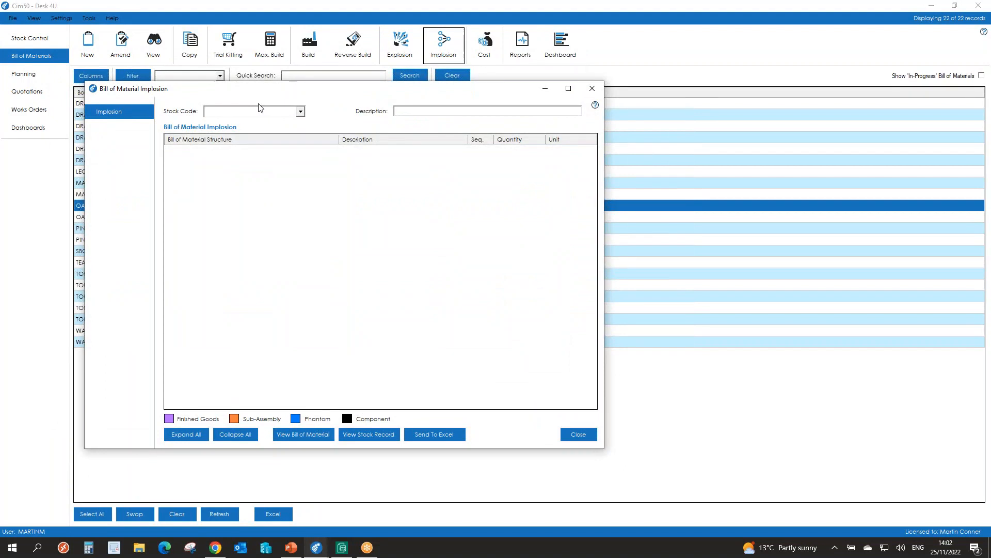
type("ply")
key("Return")
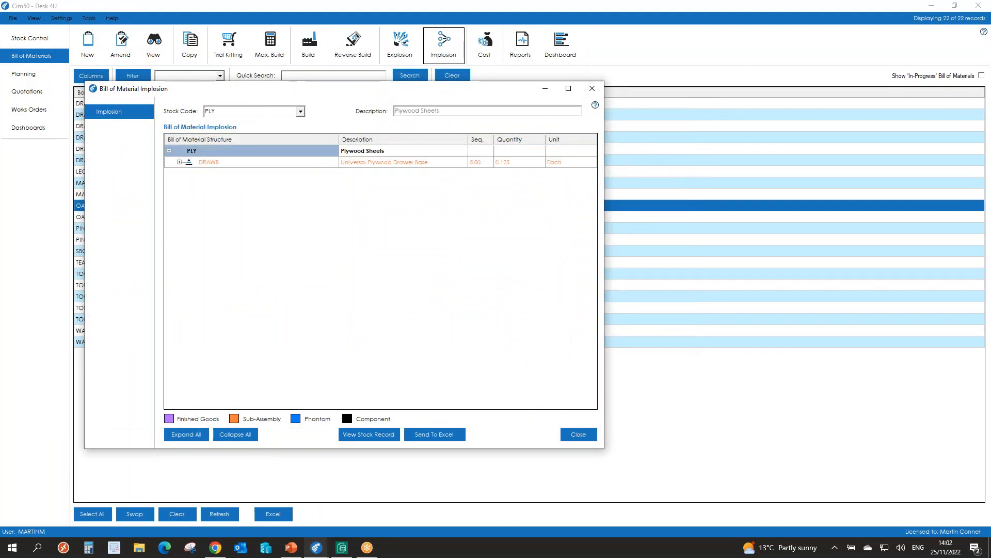
left_click(181, 162)
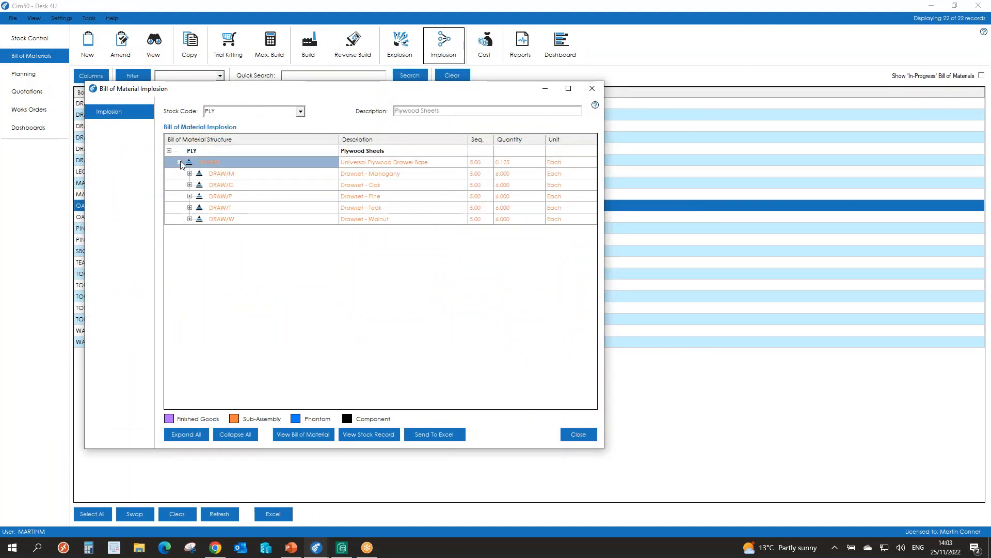
left_click(190, 186)
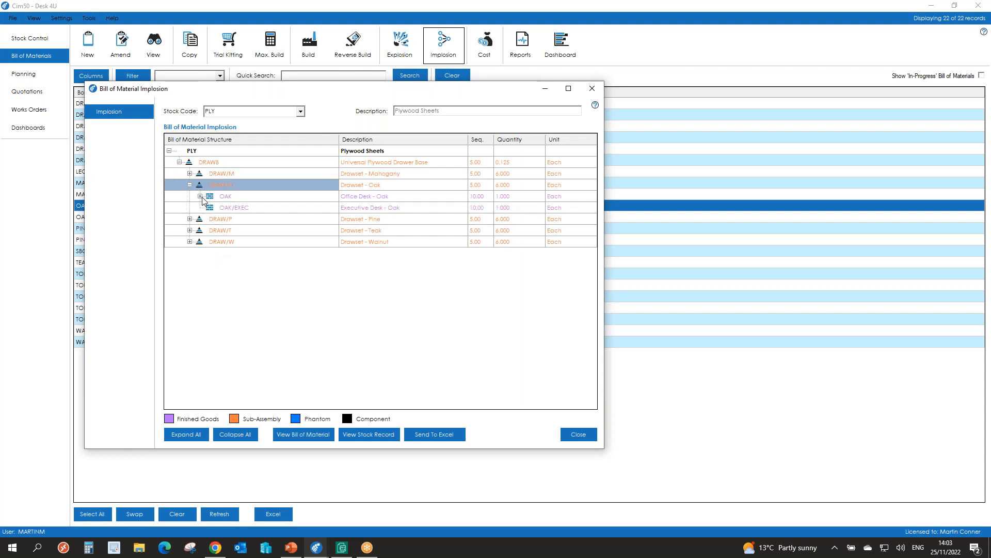
left_click(201, 196)
left_click(227, 209)
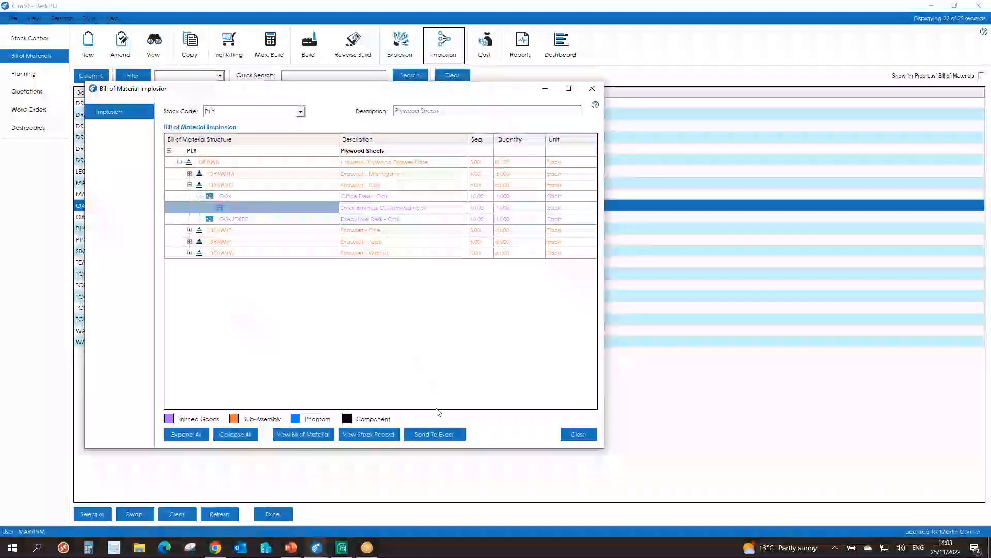
left_click(578, 434)
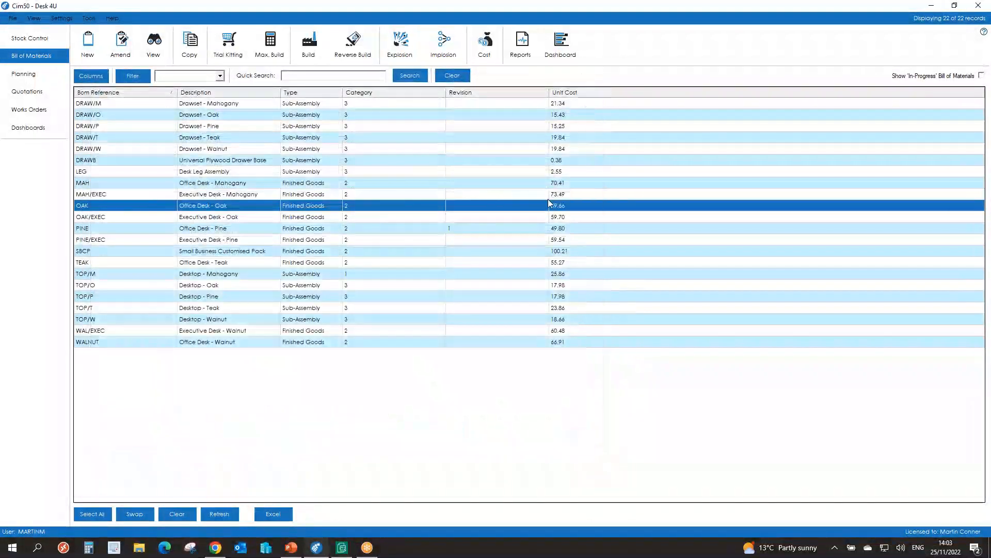
Step: View the costing window for OAK and the favourite bill of materials reports, without costing or running anything
left_click(488, 54)
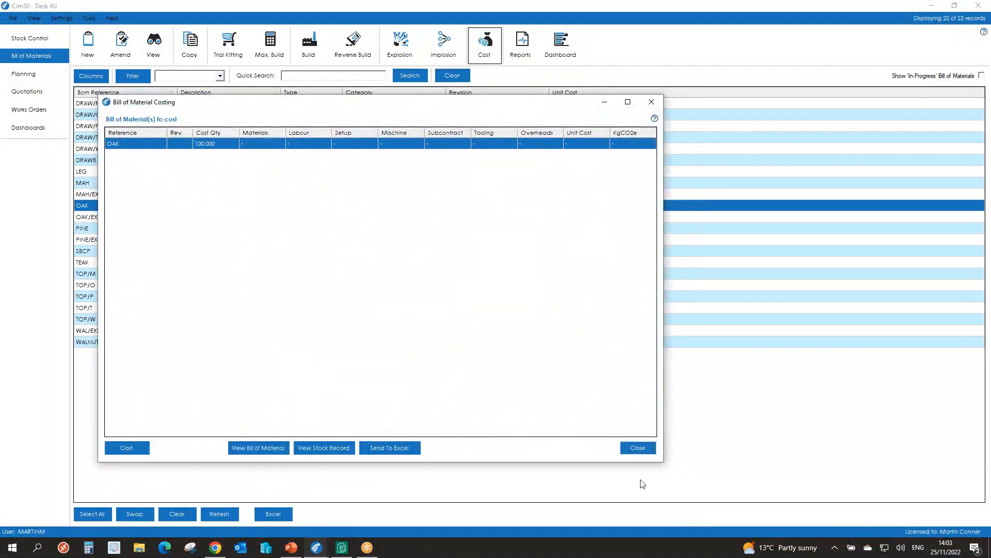
left_click(639, 447)
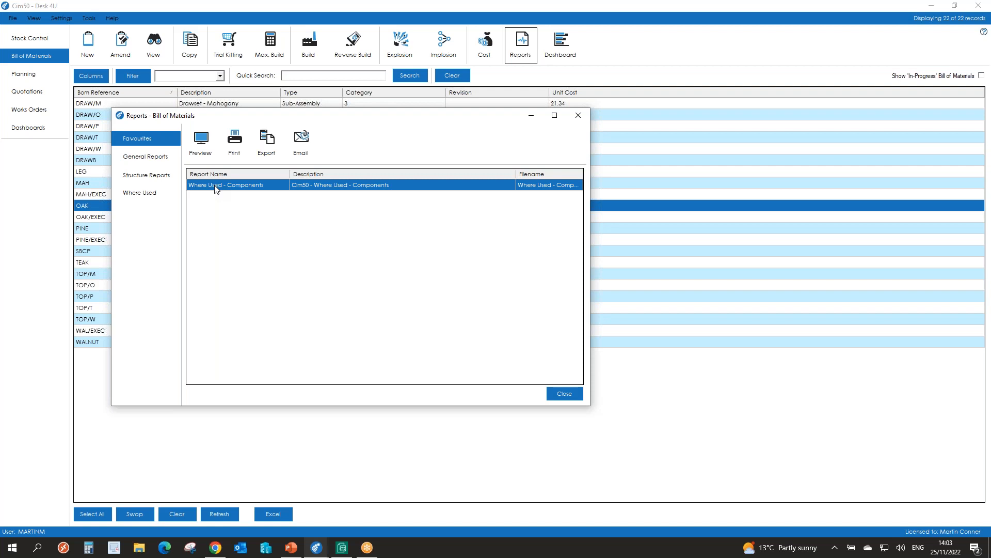
left_click(564, 394)
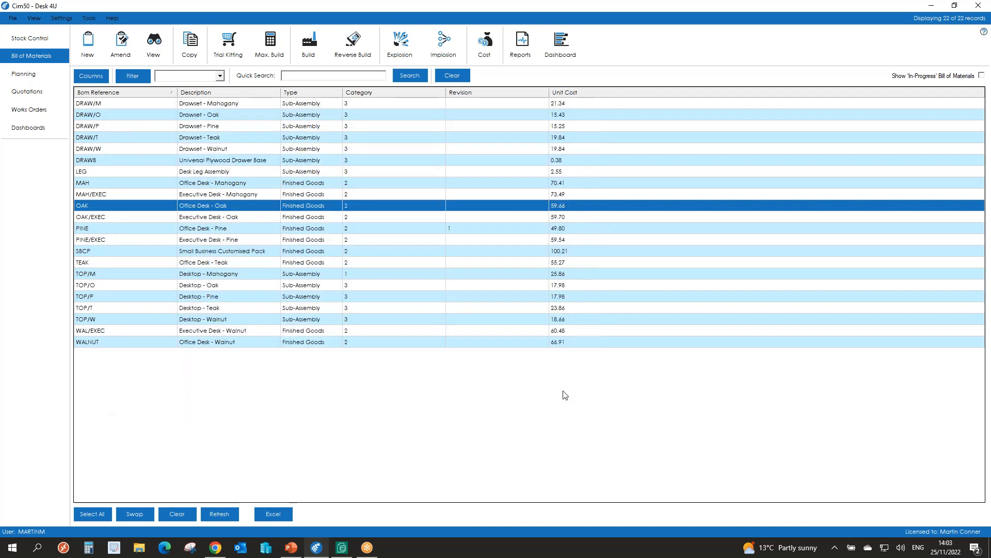
Step: Refresh the data of all selectable dashboards and open the Bill of Materials dashboard
left_click(13, 18)
mouse_move(46, 96)
left_click(122, 118)
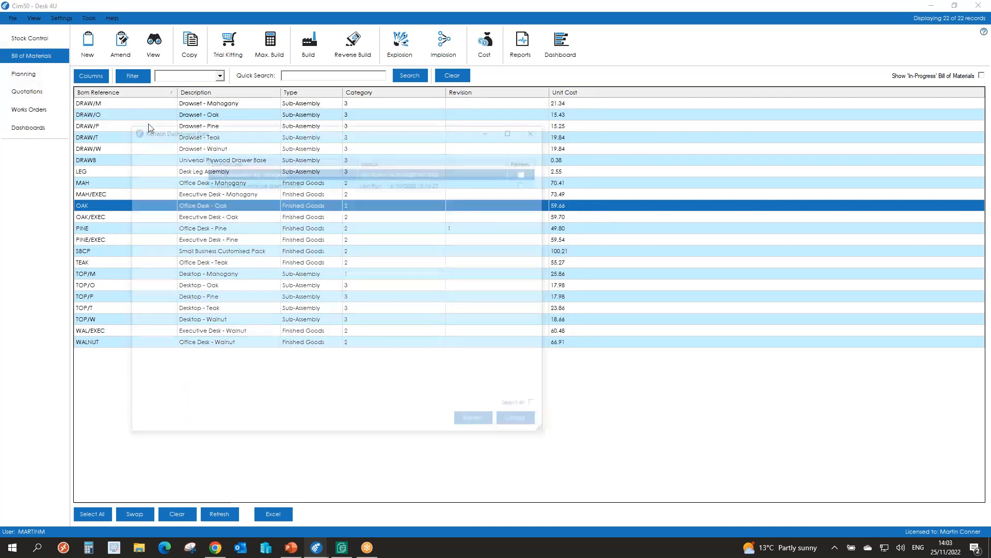
left_click(538, 407)
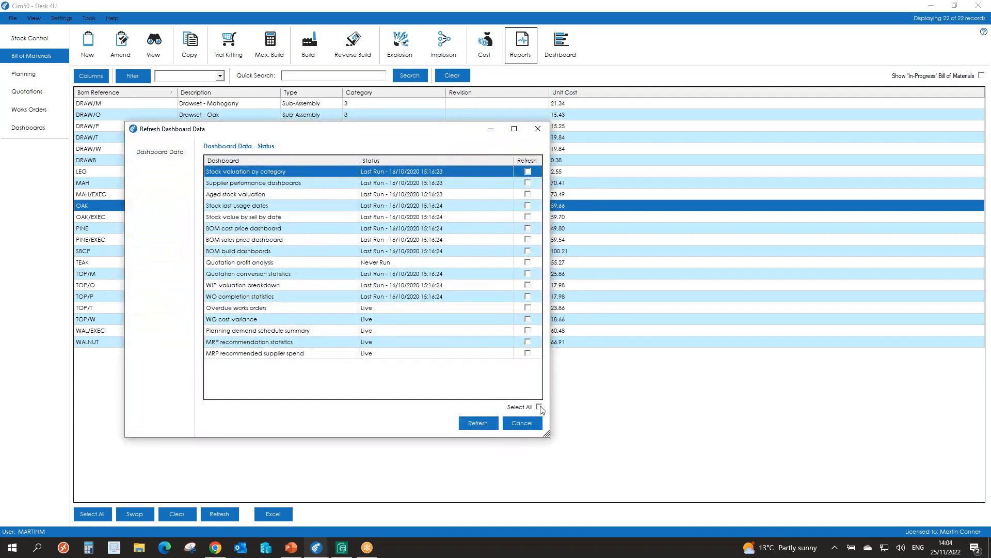
left_click(478, 423)
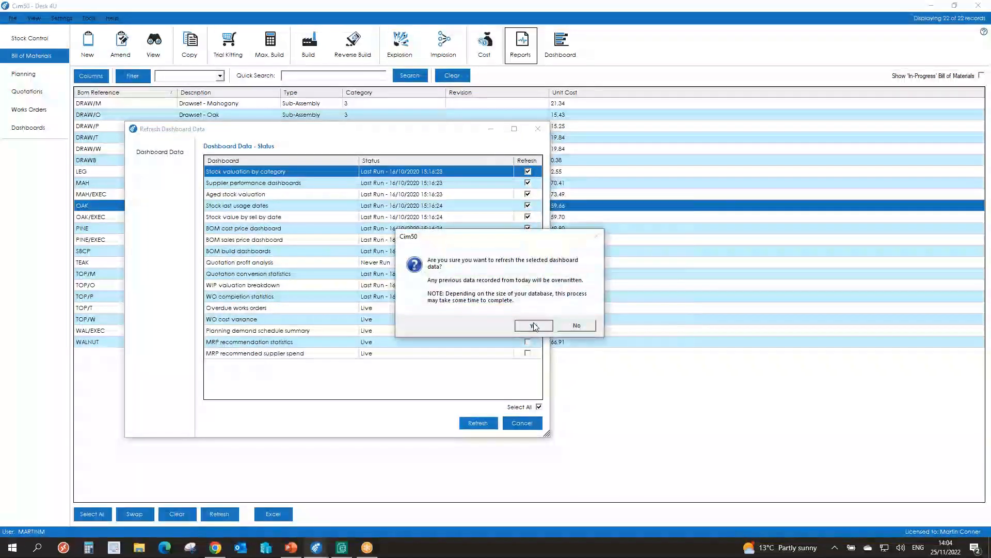
left_click(533, 322)
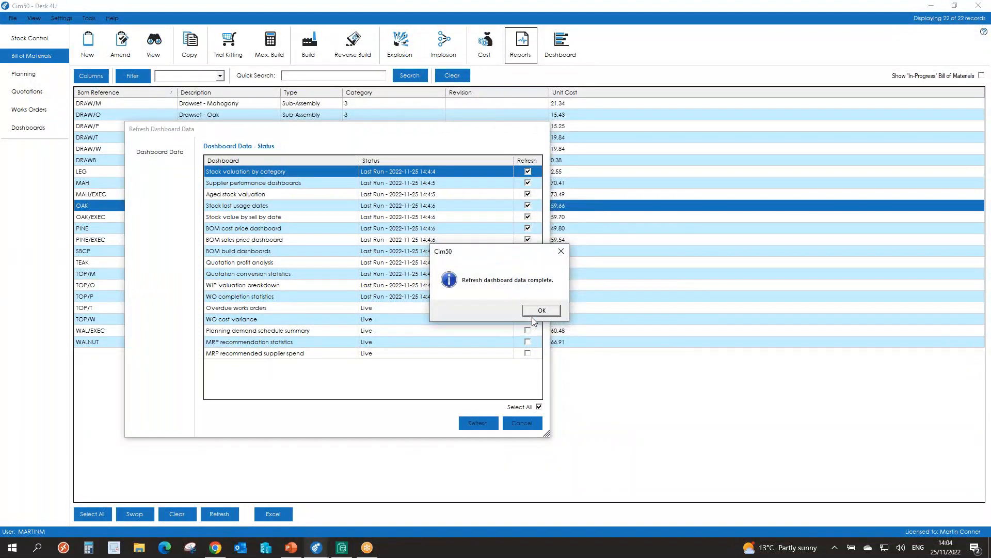
left_click(529, 308)
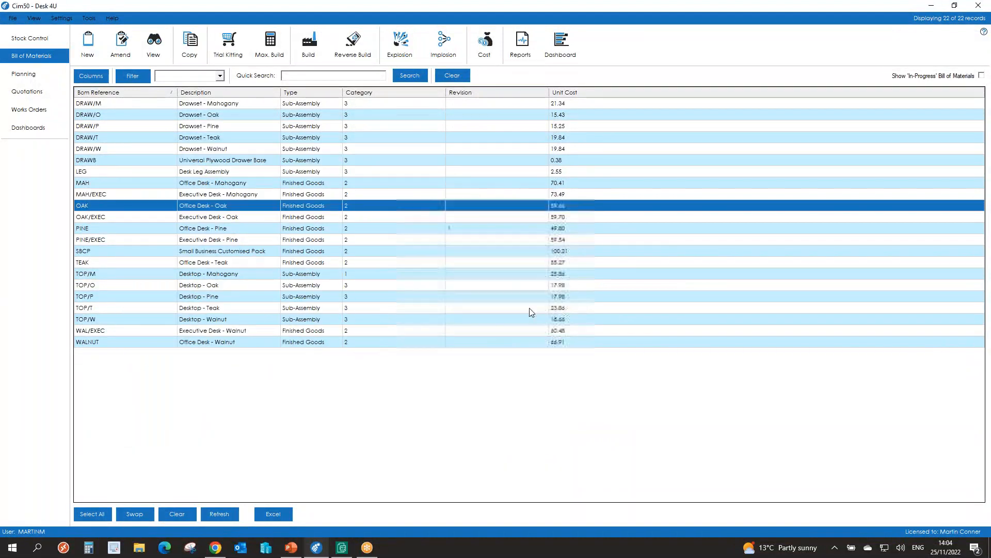
left_click(560, 48)
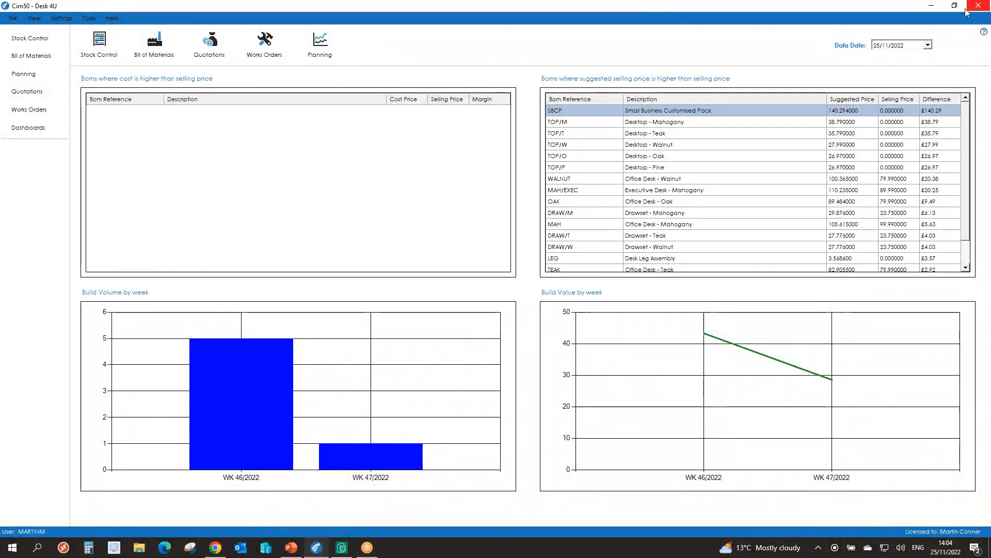
Step: Switch to the Cim50 Bill of Materials presentation in PowerPoint, start the slide show and go to the Thank you slide
left_click(930, 8)
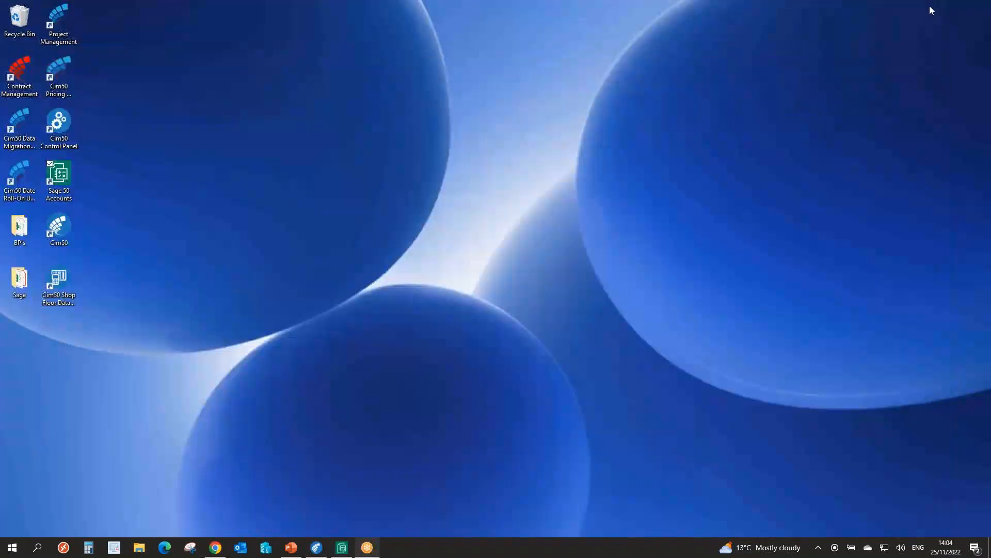
left_click(292, 548)
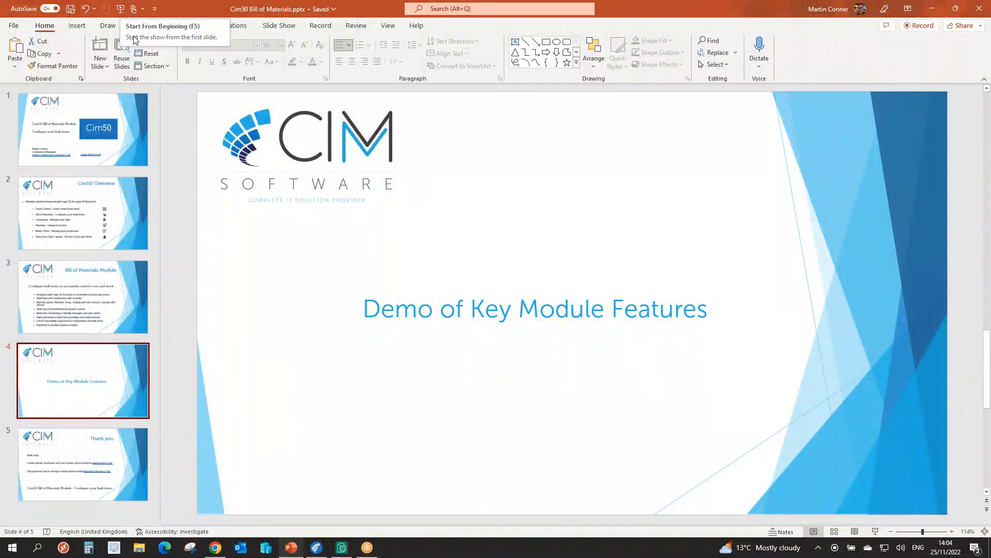
left_click(121, 10)
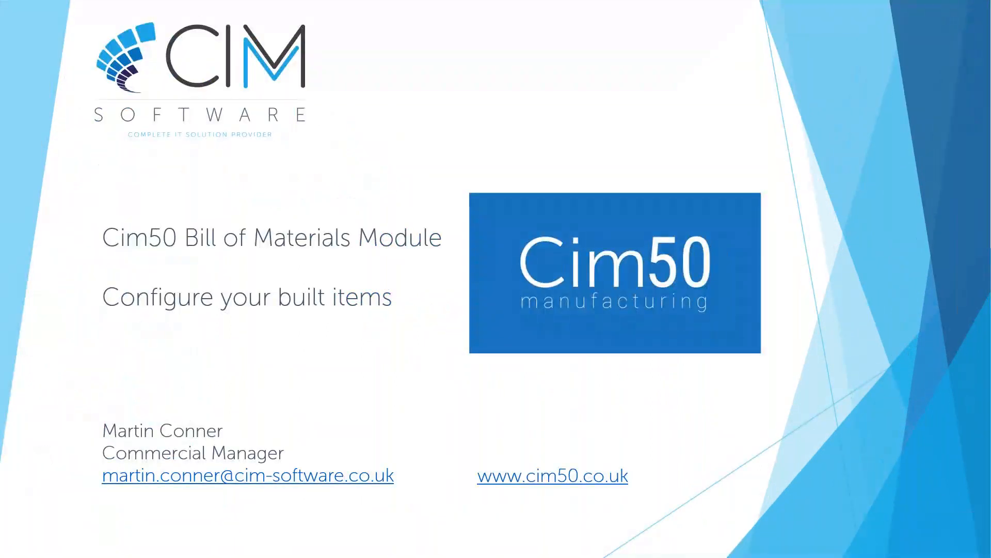
left_click(106, 25)
left_click(107, 27)
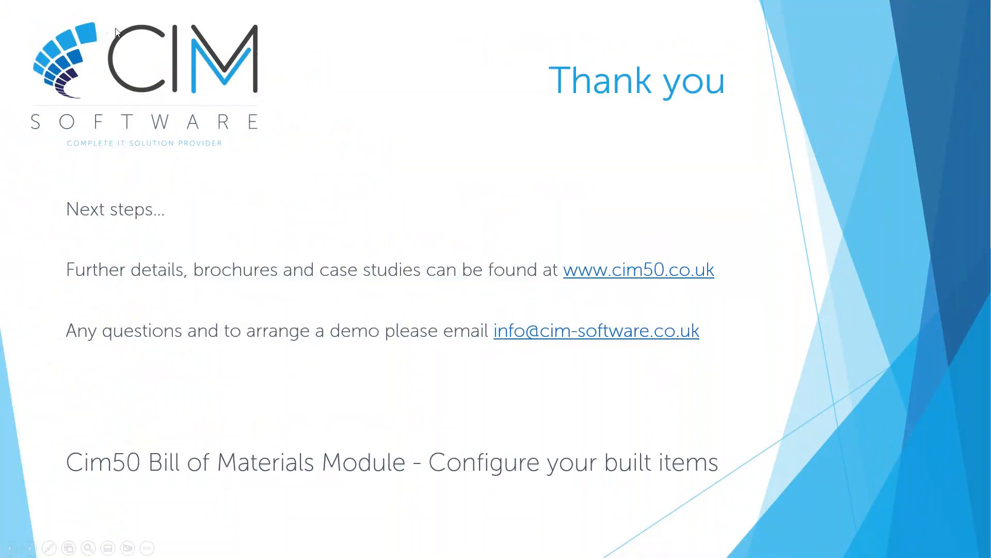